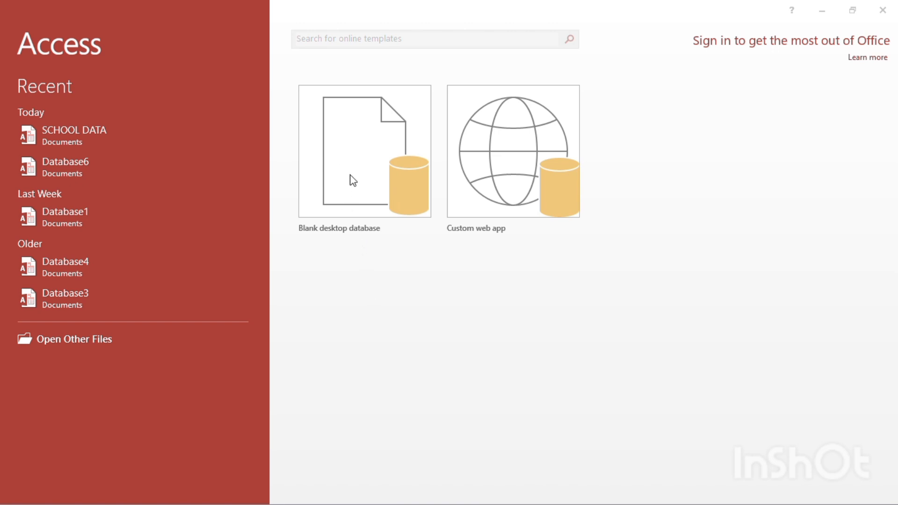
Create a blank desktop database named NABU ACADEMY
{"action": "left_click", "coordinate": [363, 139]}
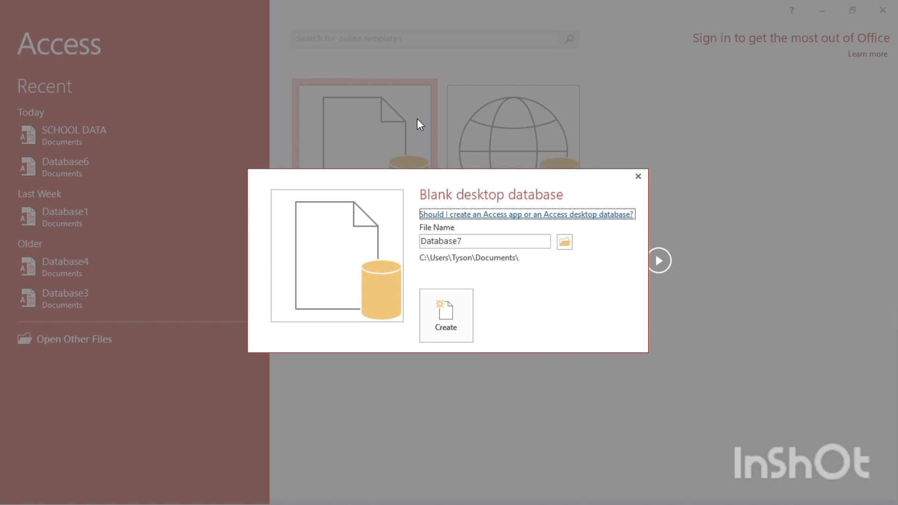
{"action": "left_click", "coordinate": [472, 239]}
{"action": "double_click", "coordinate": [472, 239]}
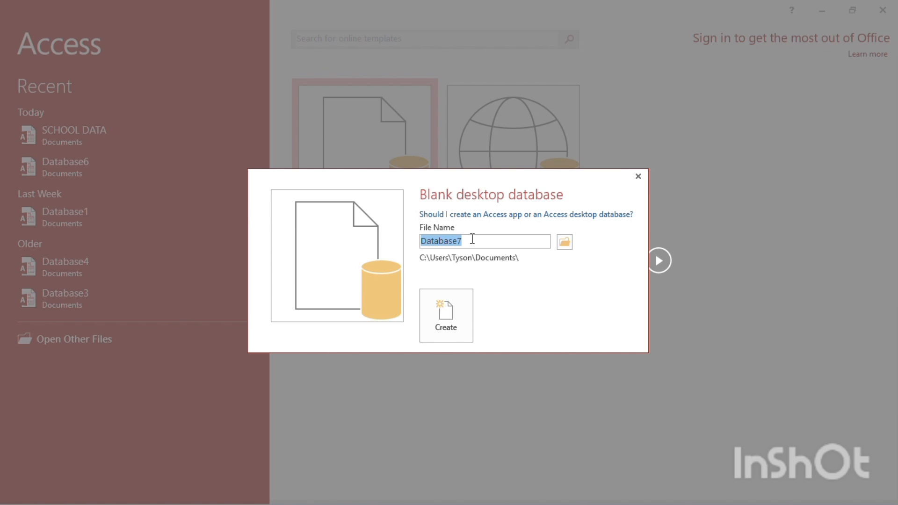
{"action": "type", "text": "NAB"}
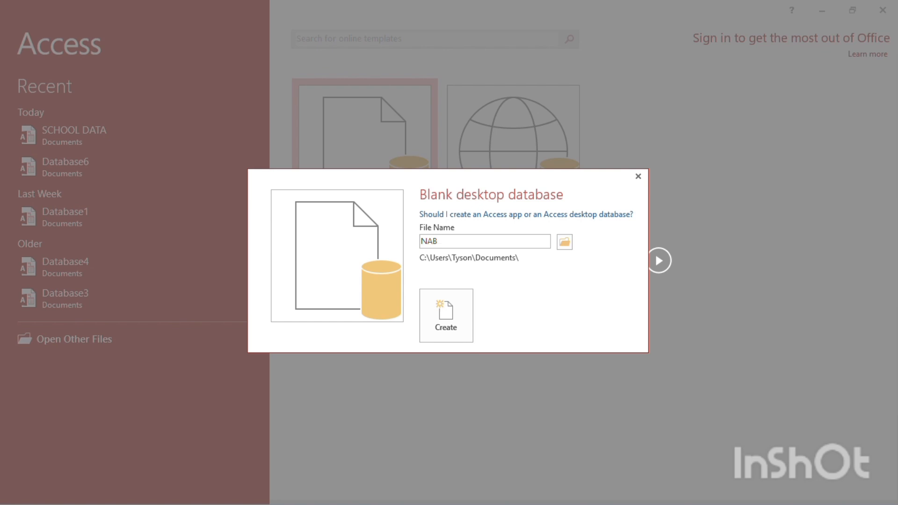
{"action": "type", "text": "U ACADEMY"}
{"action": "left_click", "coordinate": [451, 305]}
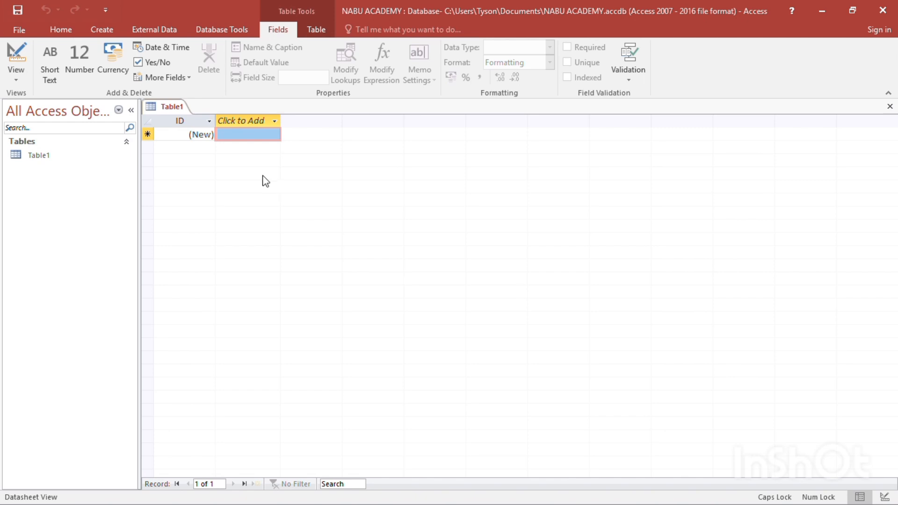
Switch the new table to Design View, saving it under the name STUDENTINFOR
{"action": "left_click", "coordinate": [19, 80]}
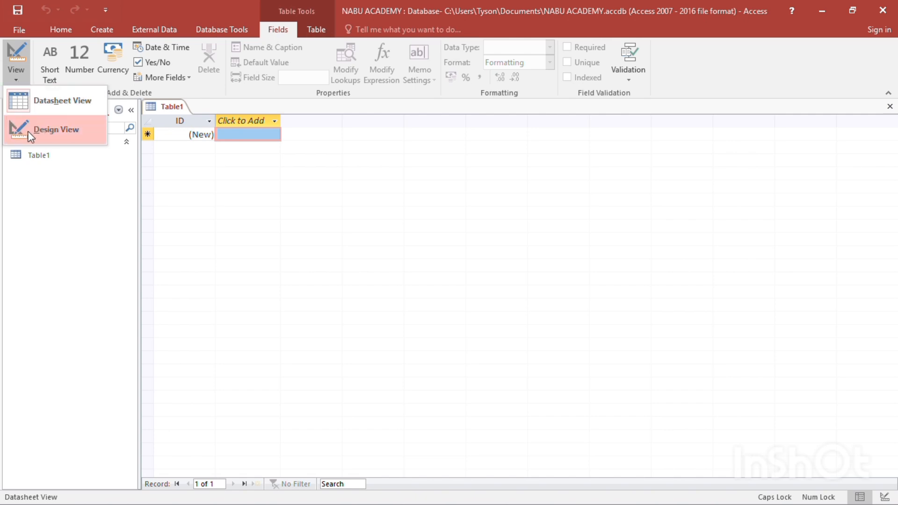
{"action": "left_click", "coordinate": [47, 131]}
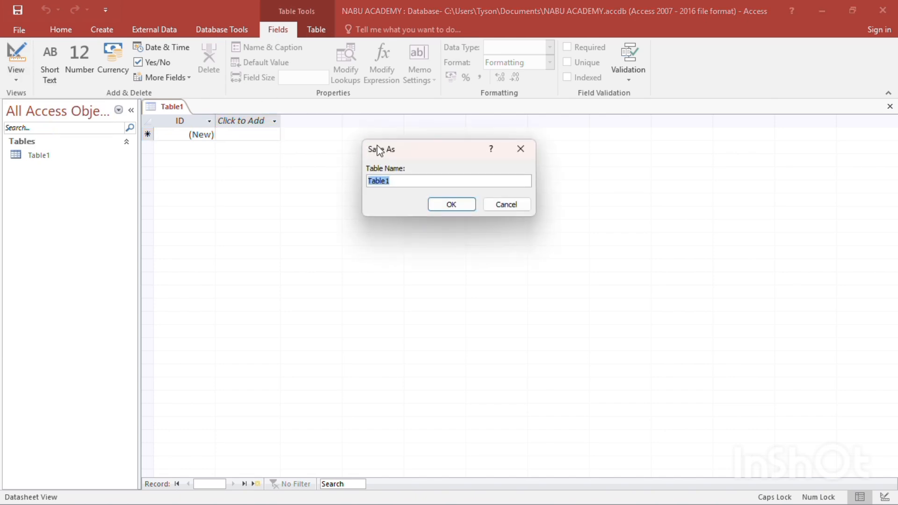
{"action": "left_click", "coordinate": [399, 179]}
{"action": "key", "text": "BackSpace"}
{"action": "key", "text": "BackSpace"}
{"action": "key", "text": "BackSpace"}
{"action": "key", "text": "BackSpace"}
{"action": "key", "text": "BackSpace"}
{"action": "key", "text": "BackSpace"}
{"action": "type", "text": "STUDENTINFOR"}
{"action": "left_click", "coordinate": [452, 205]}
{"action": "left_click", "coordinate": [454, 203]}
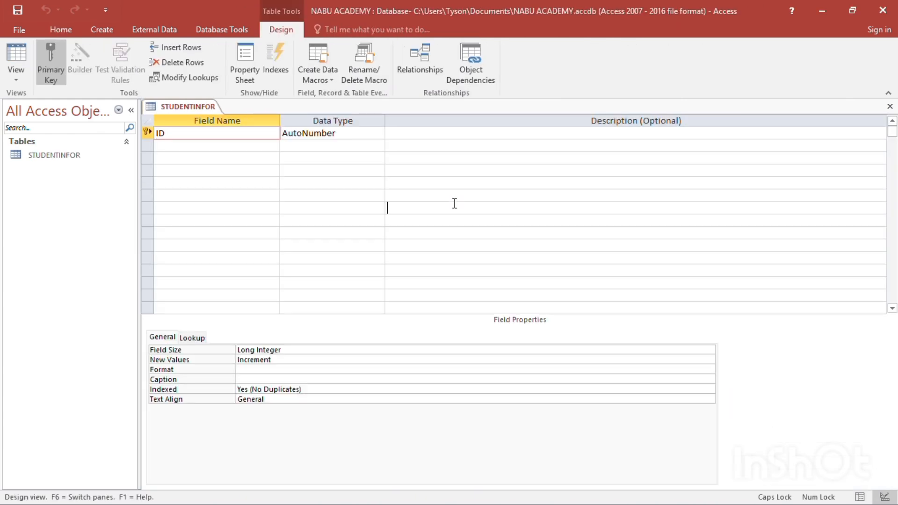
Rename the ID primary key field as STUDENTID and set its data type to Short Text
{"action": "left_click", "coordinate": [219, 137]}
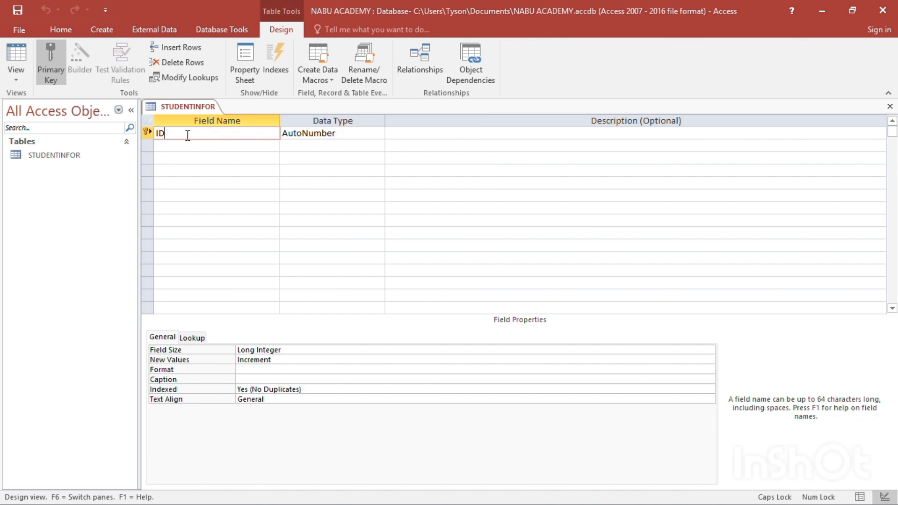
{"action": "key", "text": "BackSpace"}
{"action": "key", "text": "BackSpace"}
{"action": "type", "text": "STUDENTID"}
{"action": "left_click", "coordinate": [347, 132]}
{"action": "left_click", "coordinate": [379, 133]}
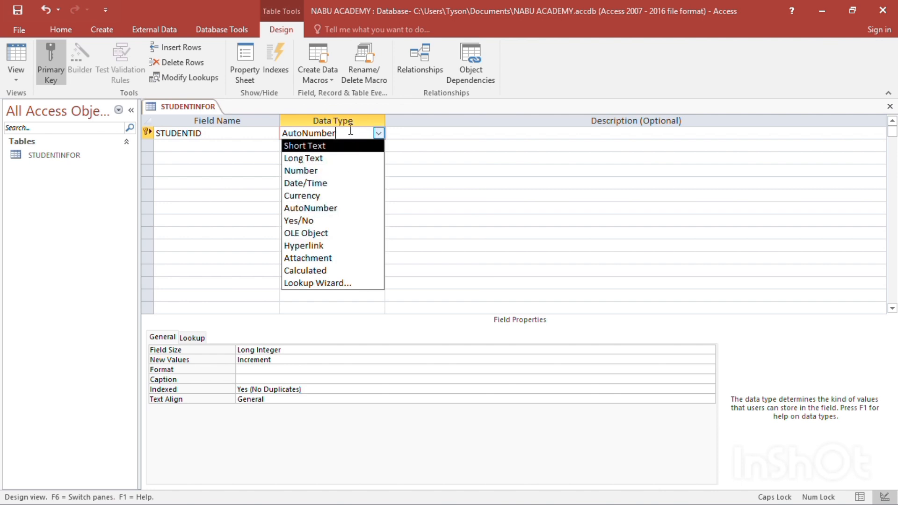
{"action": "left_click", "coordinate": [339, 149]}
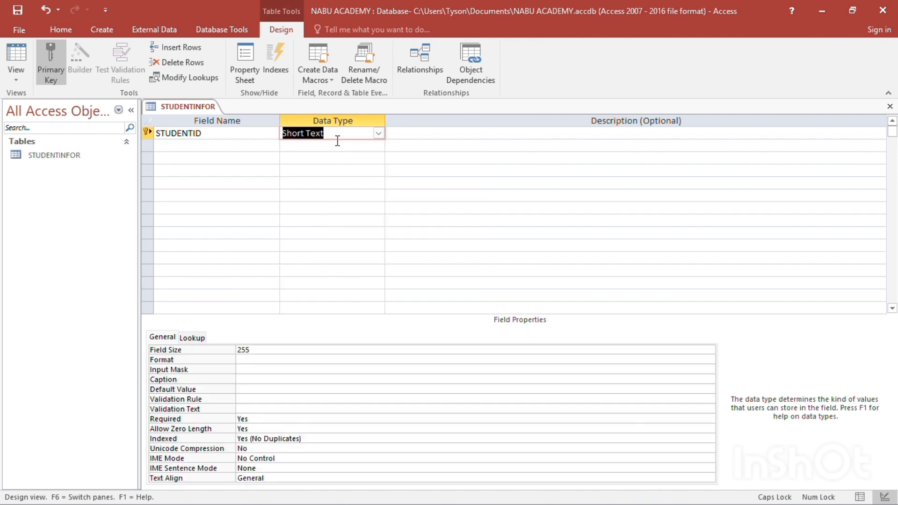
Change the data type of STUDENTID to Number and back to Short Text
{"action": "left_click", "coordinate": [343, 135]}
{"action": "left_click", "coordinate": [378, 133]}
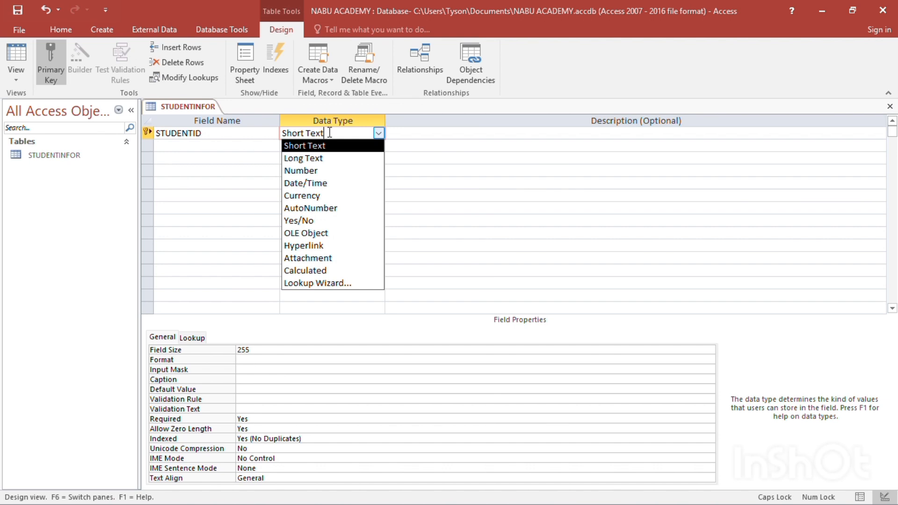
{"action": "left_click", "coordinate": [319, 174]}
{"action": "left_click", "coordinate": [345, 136]}
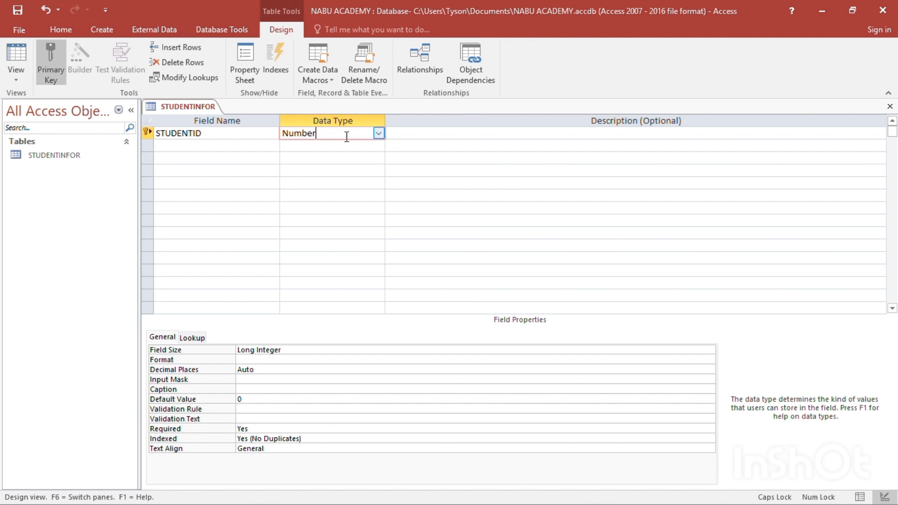
{"action": "left_click", "coordinate": [379, 134]}
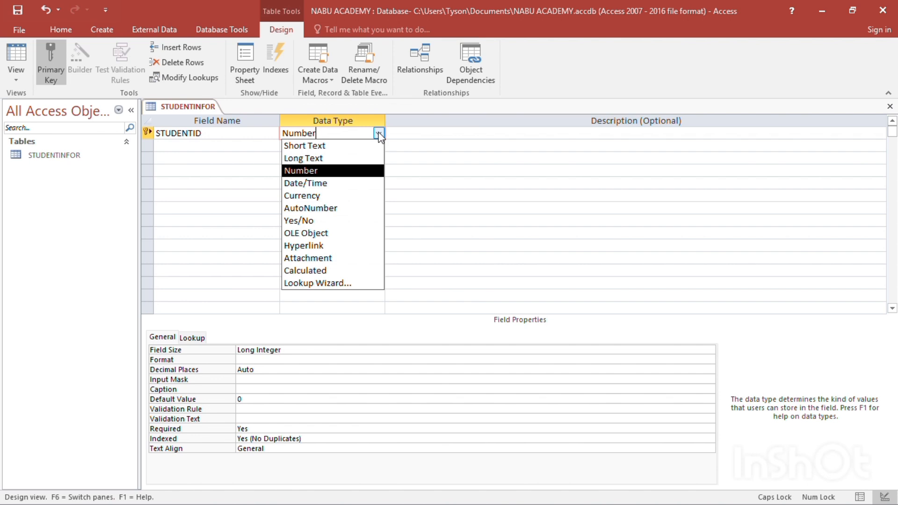
{"action": "left_click", "coordinate": [352, 146]}
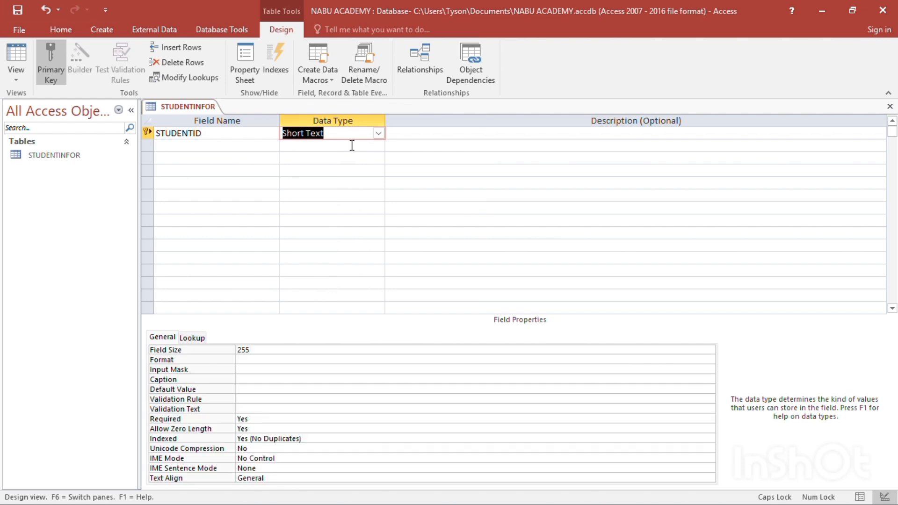
Add the fields FNAME and LNAME below STUDENTID, both with the Short Text data type
{"action": "left_click", "coordinate": [267, 146]}
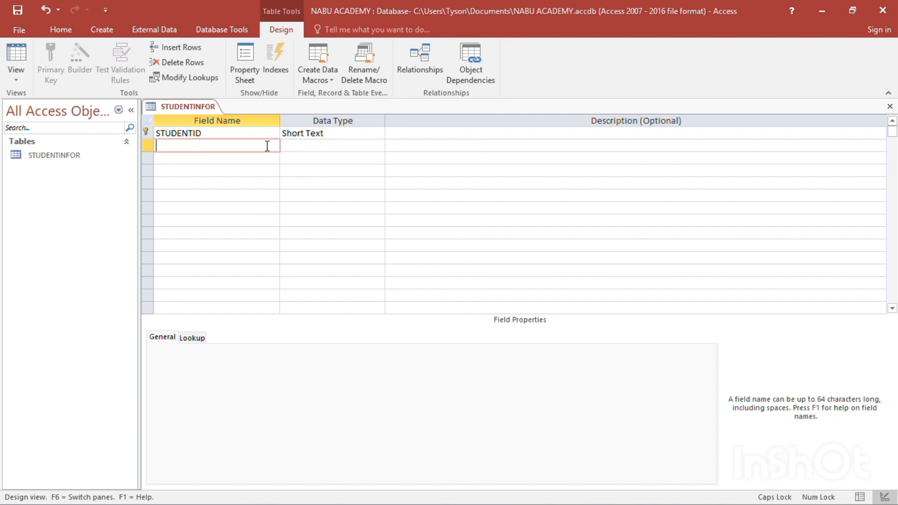
{"action": "type", "text": "FNAME"}
{"action": "left_click", "coordinate": [335, 145]}
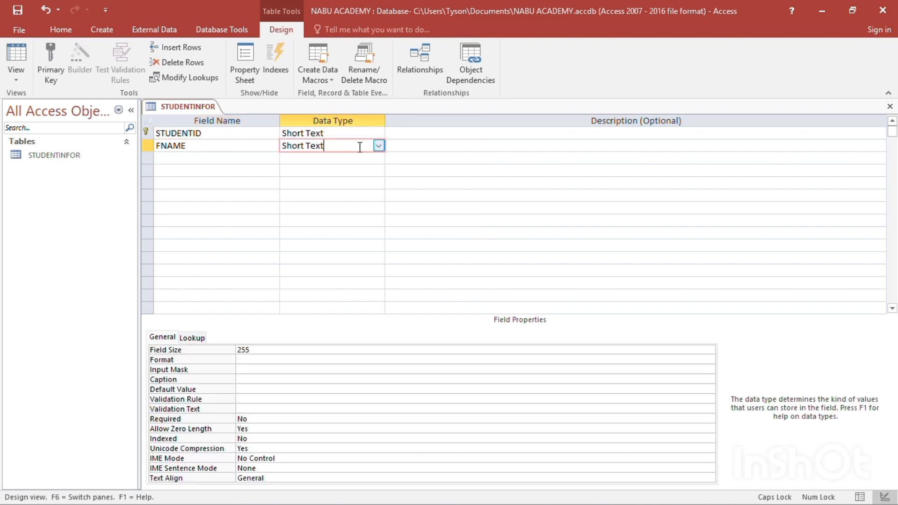
{"action": "left_click", "coordinate": [243, 157]}
{"action": "type", "text": "LA"}
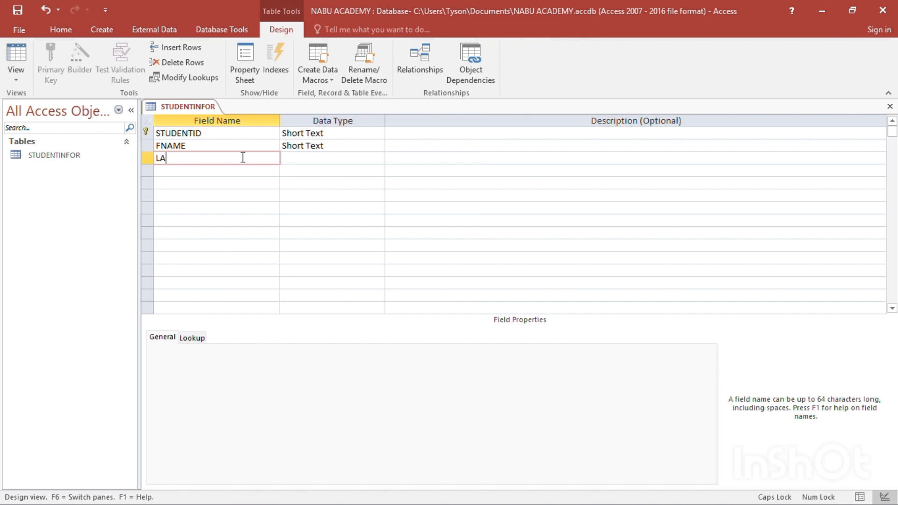
{"action": "key", "text": "BackSpace"}
{"action": "type", "text": "NAME"}
{"action": "left_click", "coordinate": [376, 156]}
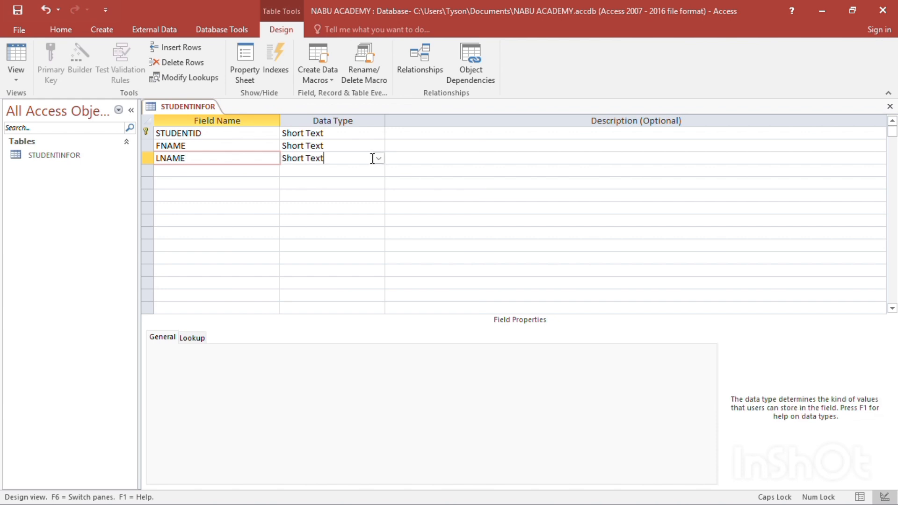
Add a GENDER field with the Short Text data type and an AGE field with the Number data type
{"action": "left_click", "coordinate": [247, 171]}
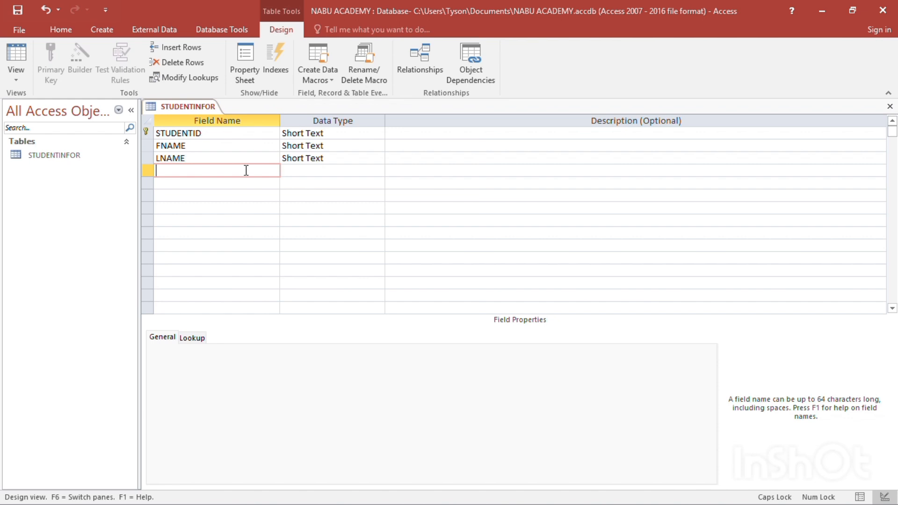
{"action": "type", "text": "GENDER"}
{"action": "left_click", "coordinate": [302, 171]}
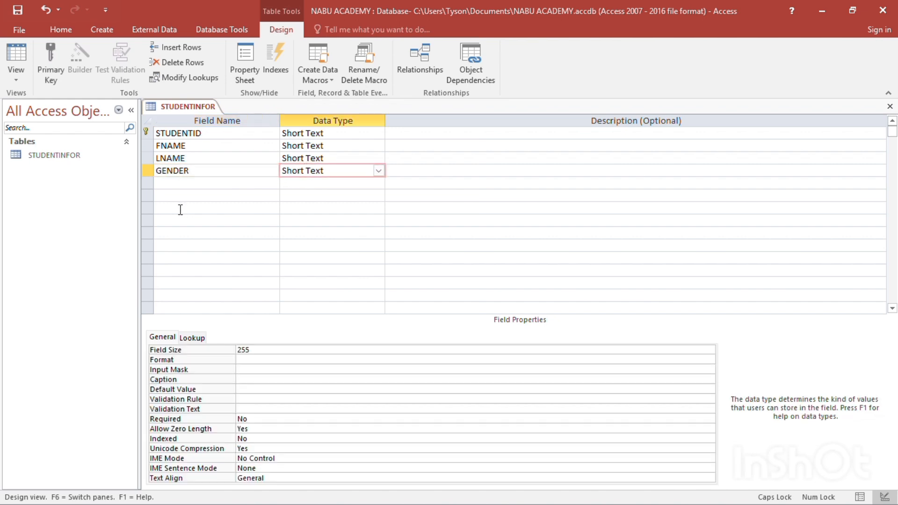
{"action": "left_click", "coordinate": [187, 183]}
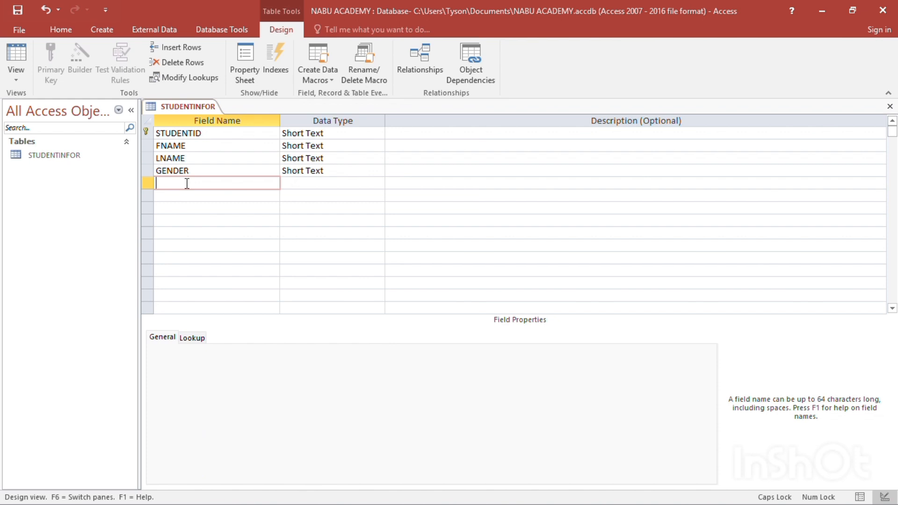
{"action": "type", "text": "AGE"}
{"action": "left_click", "coordinate": [287, 184]}
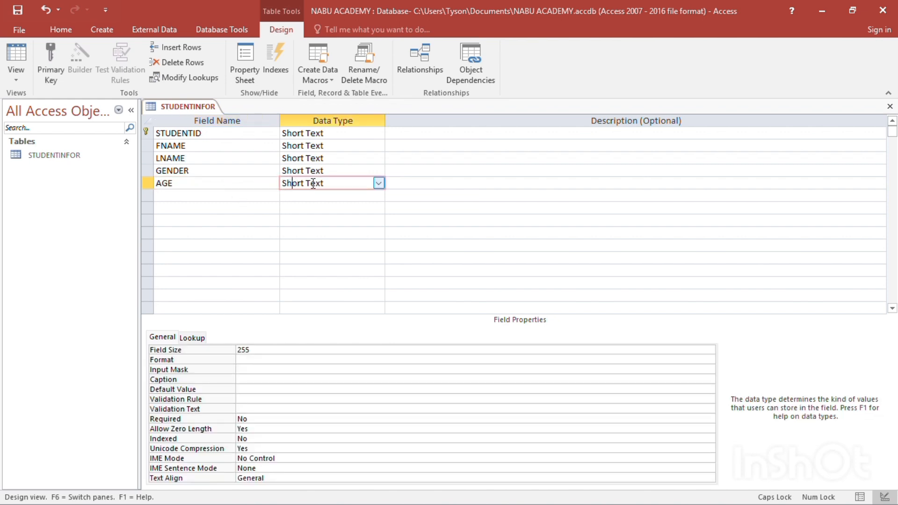
{"action": "left_click", "coordinate": [378, 183]}
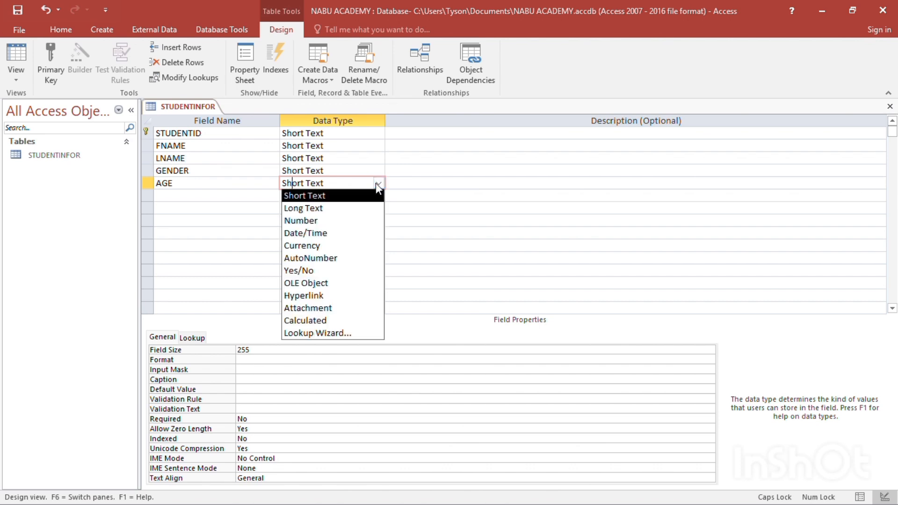
{"action": "left_click", "coordinate": [340, 221]}
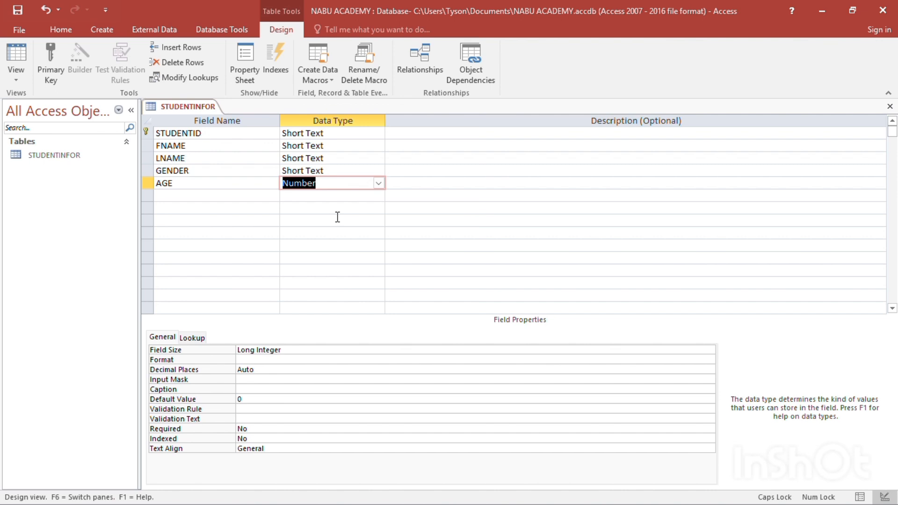
Add a COURSE field below AGE with the Short Text data type
{"action": "left_click", "coordinate": [185, 197]}
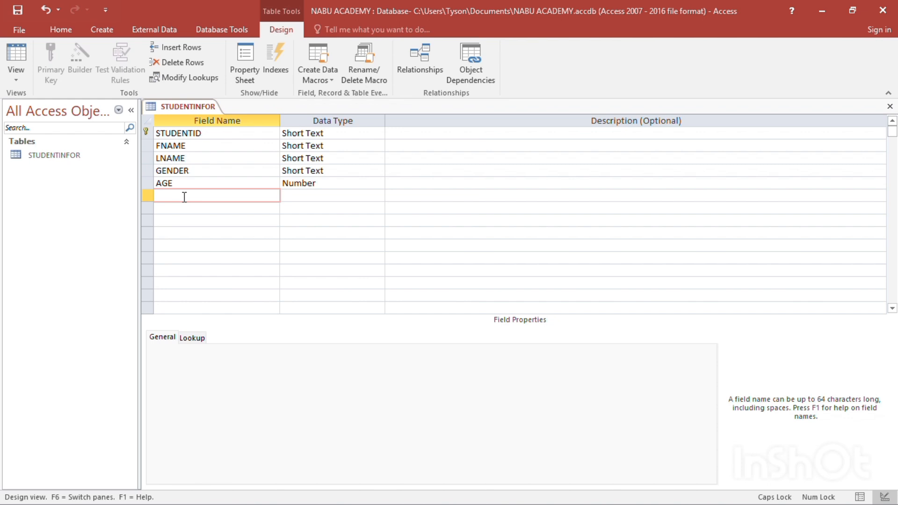
{"action": "type", "text": "COURSE"}
{"action": "left_click", "coordinate": [296, 196]}
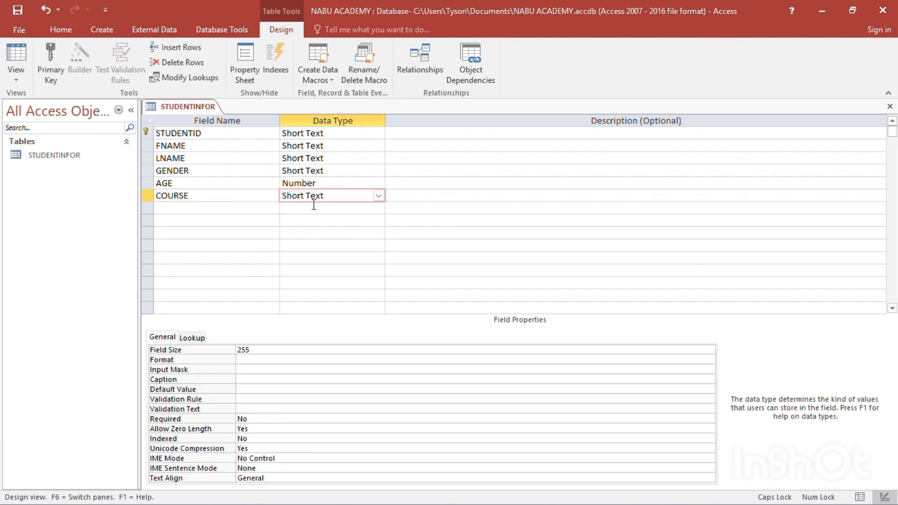
{"action": "left_click", "coordinate": [250, 209]}
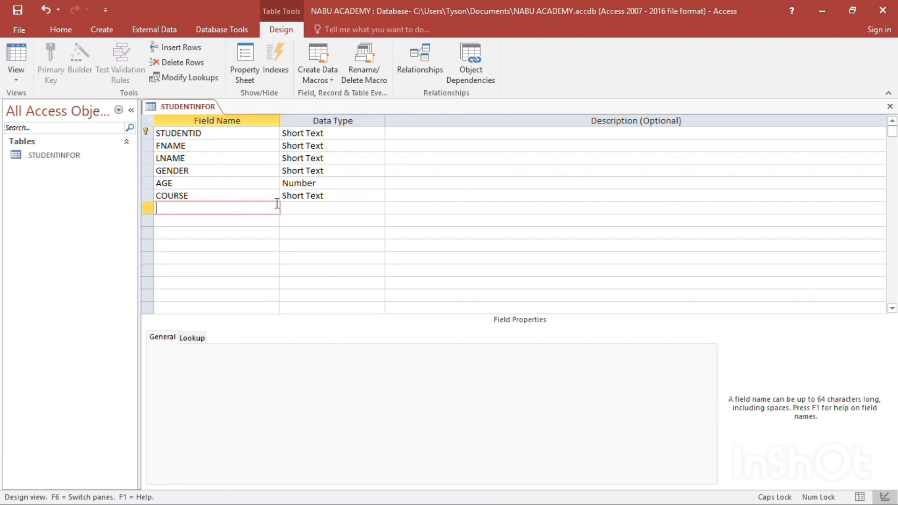
{"action": "left_click", "coordinate": [321, 154]}
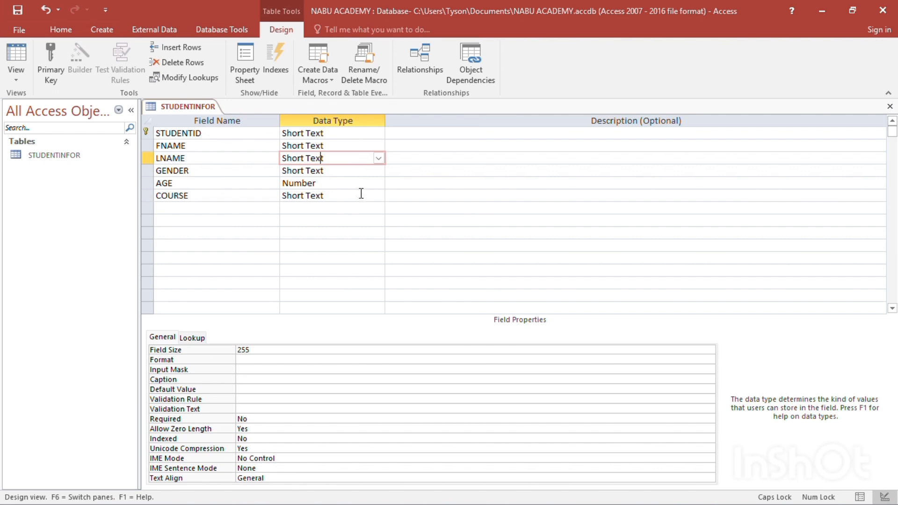
Enter the description "IDENTIFIES EACH STUDENT" for the STUDENTID field
{"action": "left_click", "coordinate": [405, 131]}
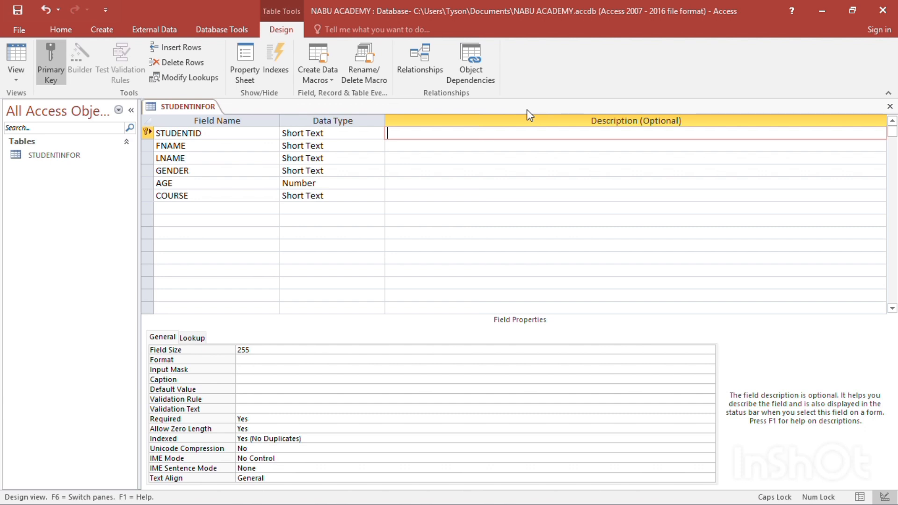
{"action": "left_click", "coordinate": [242, 132]}
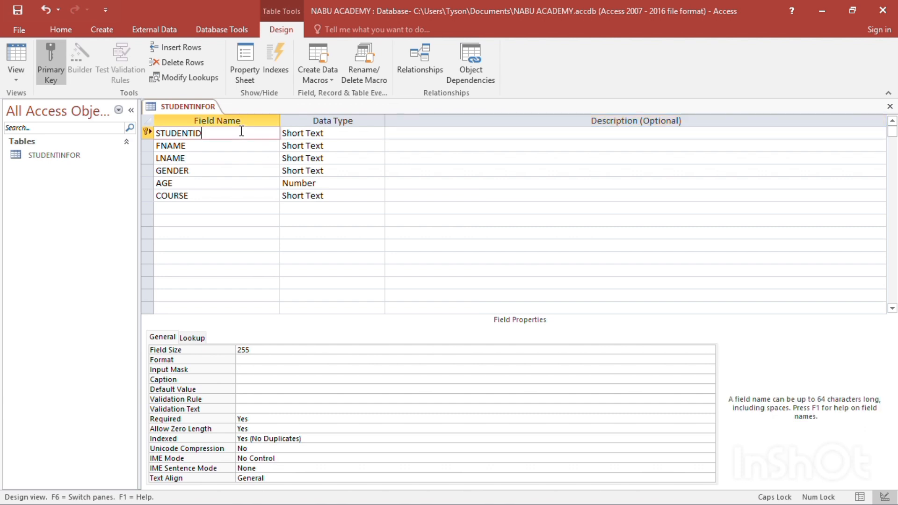
{"action": "left_click", "coordinate": [395, 133]}
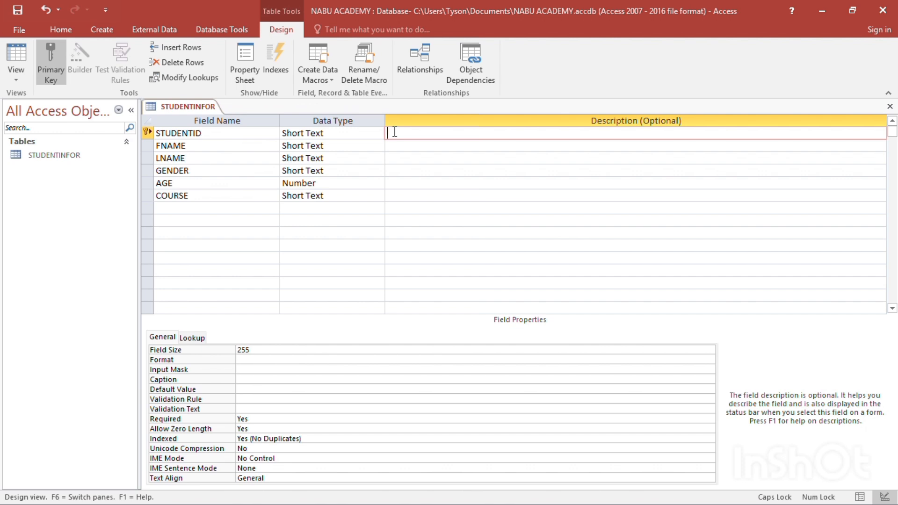
{"action": "type", "text": "IDENTIFIES EACH STUDEN"}
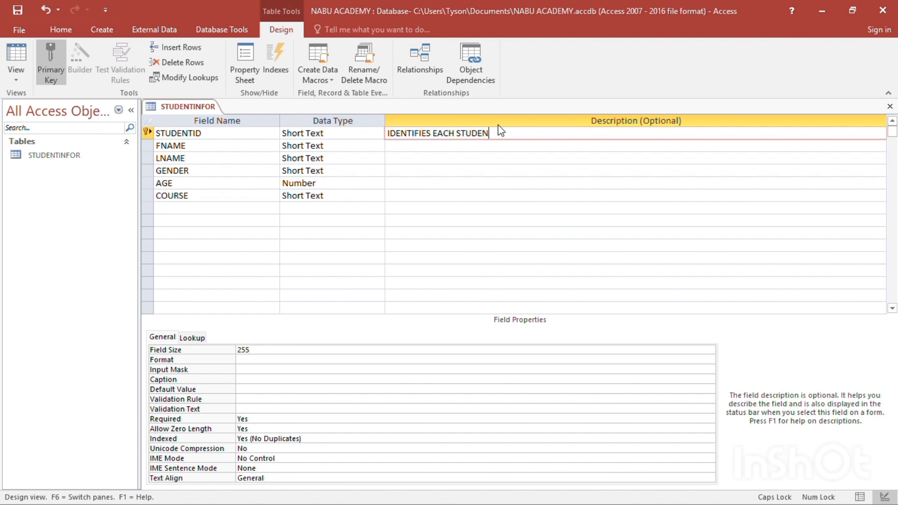
{"action": "type", "text": "T"}
{"action": "left_click", "coordinate": [463, 156]}
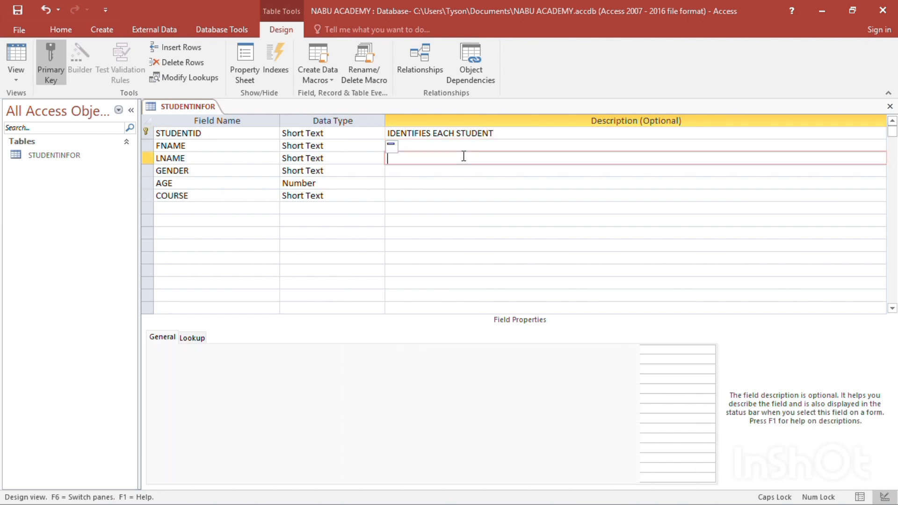
{"action": "left_click", "coordinate": [498, 136]}
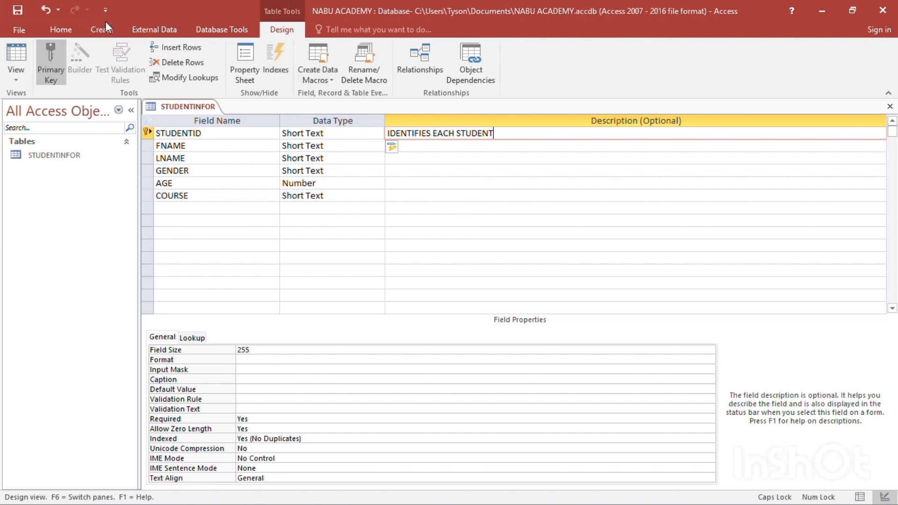
Save the table design and open the STUDENTINFOR table in Datasheet view
{"action": "left_click", "coordinate": [19, 30]}
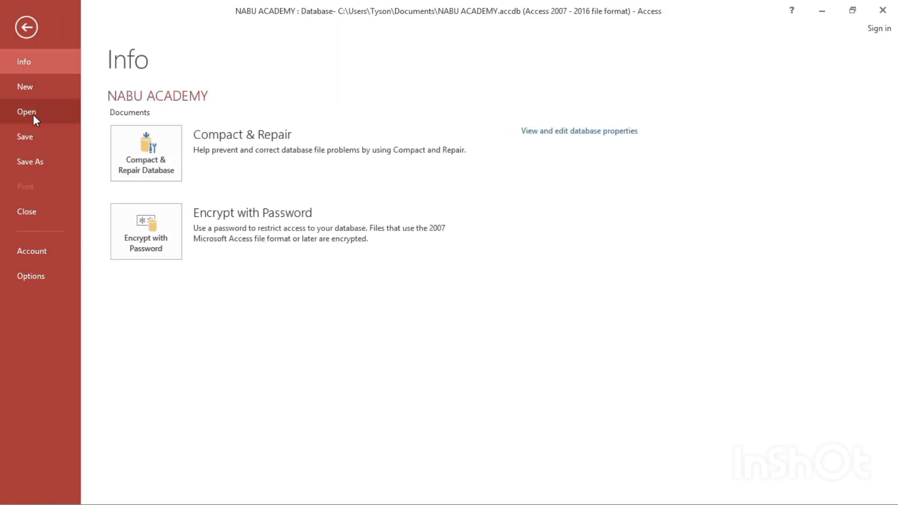
{"action": "left_click", "coordinate": [30, 142]}
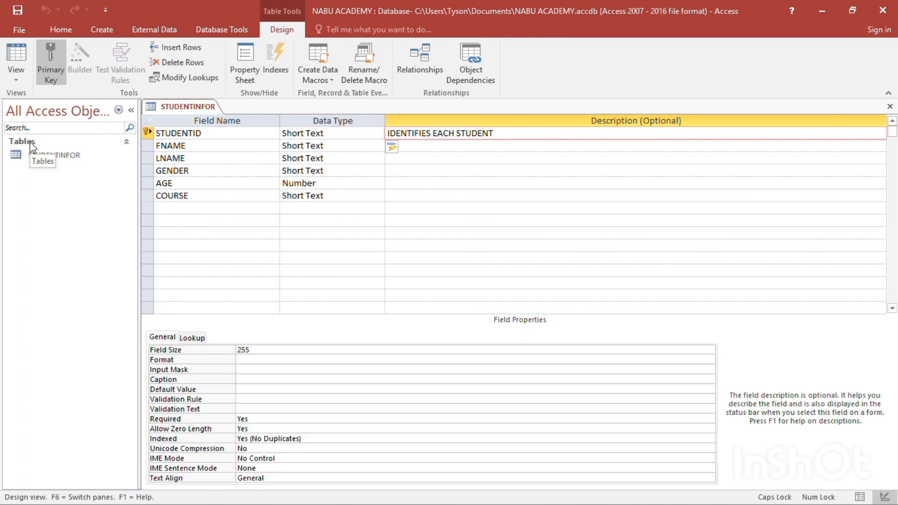
{"action": "double_click", "coordinate": [67, 157]}
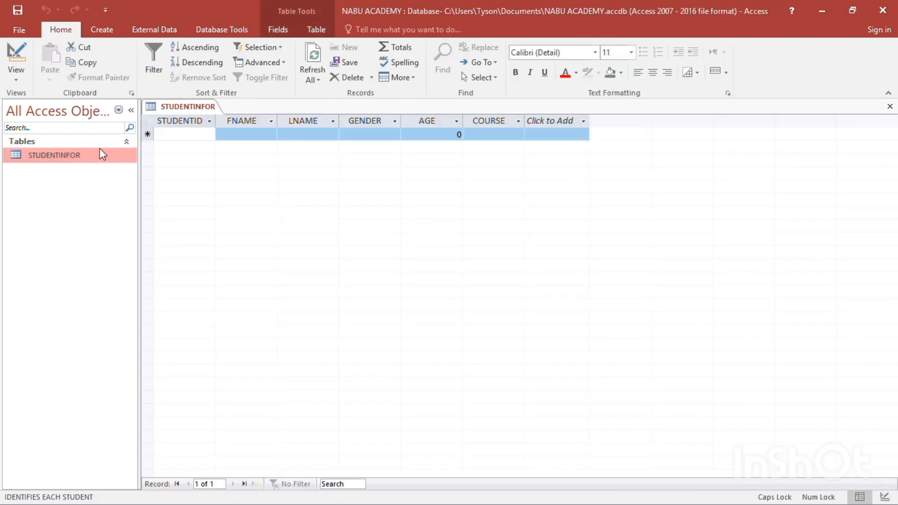
Start the first record by entering the student's ID, first name and last name
{"action": "left_click", "coordinate": [201, 134]}
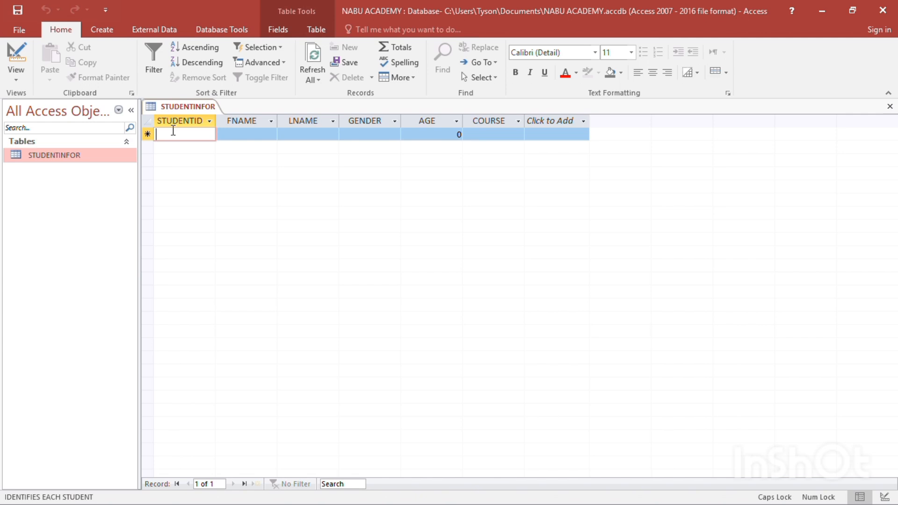
{"action": "type", "text": "ST0"}
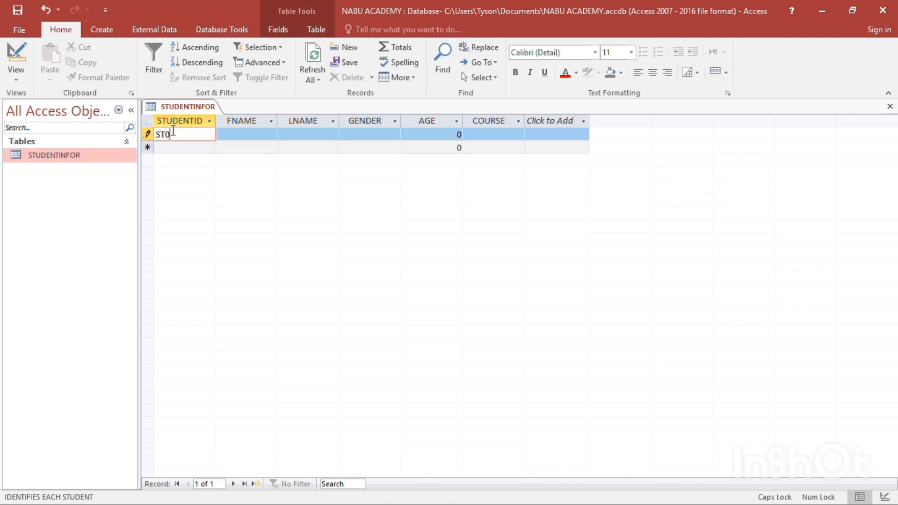
{"action": "type", "text": "01"}
{"action": "left_click", "coordinate": [245, 135]}
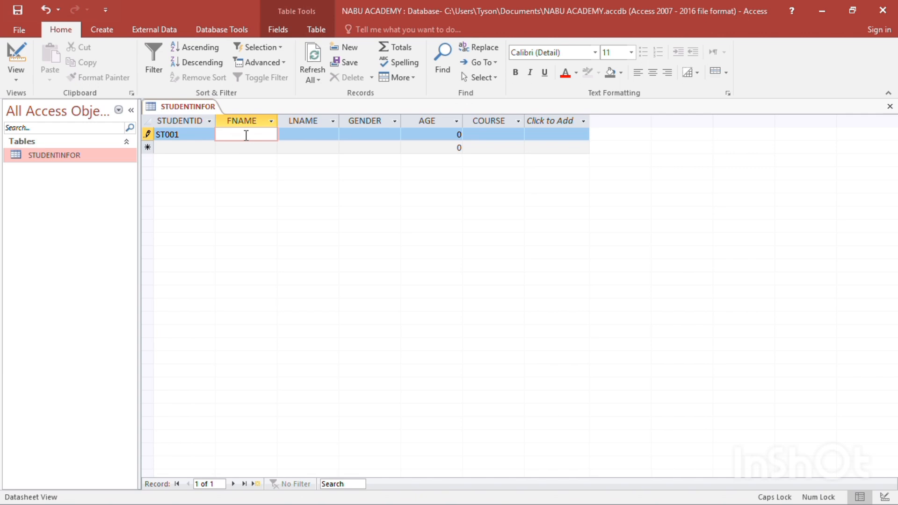
{"action": "type", "text": "TYSON"}
{"action": "left_click", "coordinate": [297, 136]}
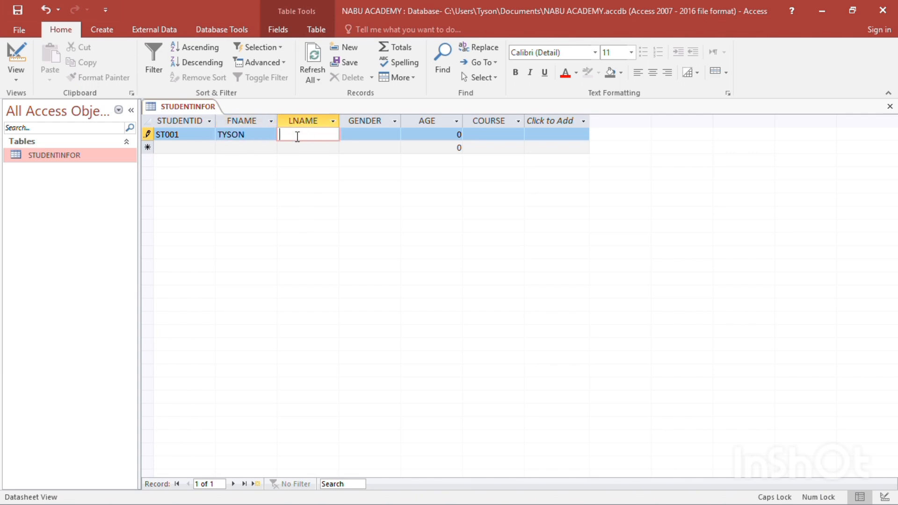
{"action": "type", "text": "CHAUMBA"}
Complete the first record with gender M, age 31 and course COMPUTER SCIE
{"action": "left_click", "coordinate": [388, 136]}
{"action": "type", "text": "M"}
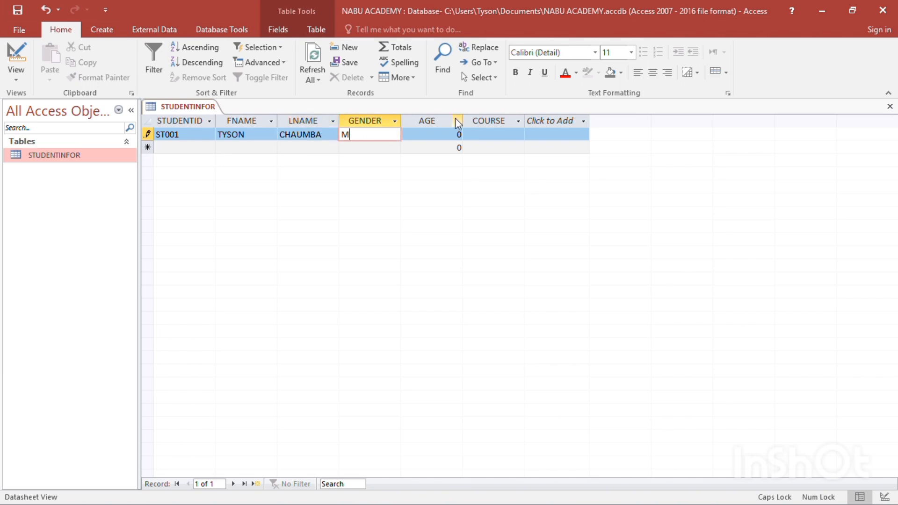
{"action": "left_click", "coordinate": [461, 134]}
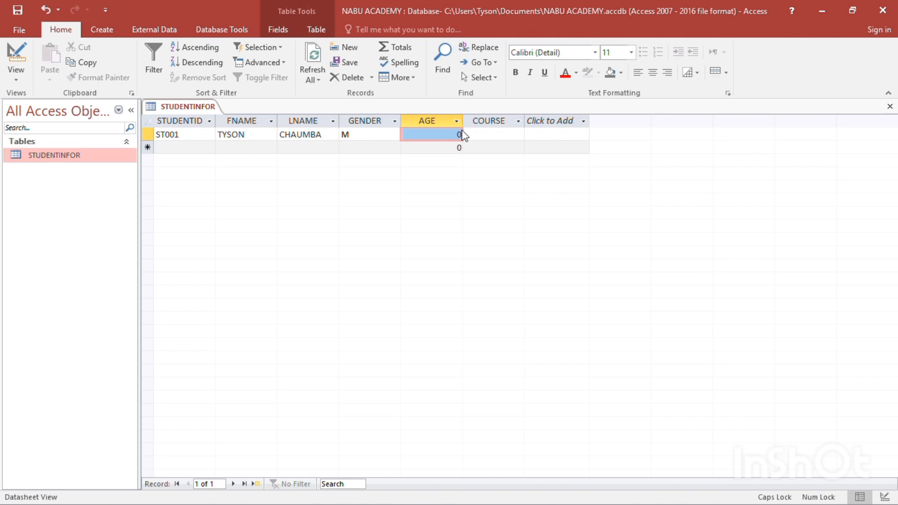
{"action": "type", "text": "31"}
{"action": "key", "text": "Tab"}
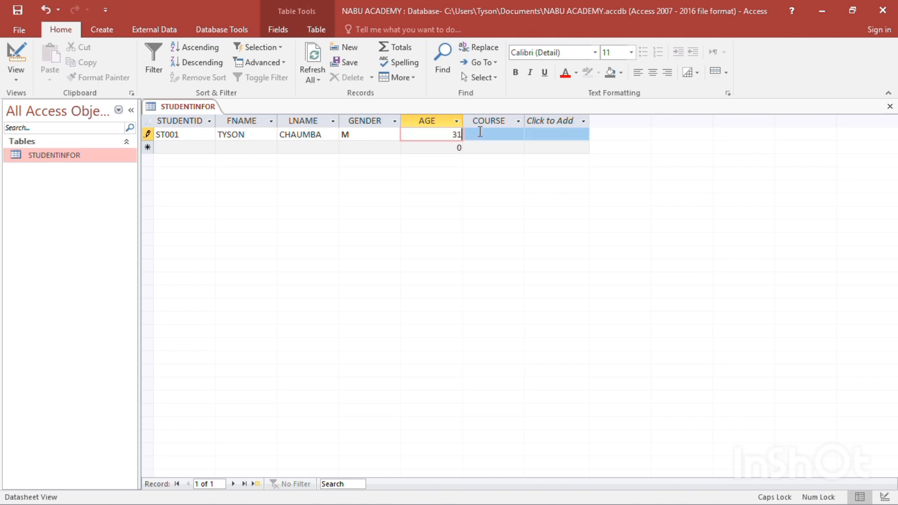
{"action": "left_click", "coordinate": [480, 133]}
{"action": "type", "text": "COMP"}
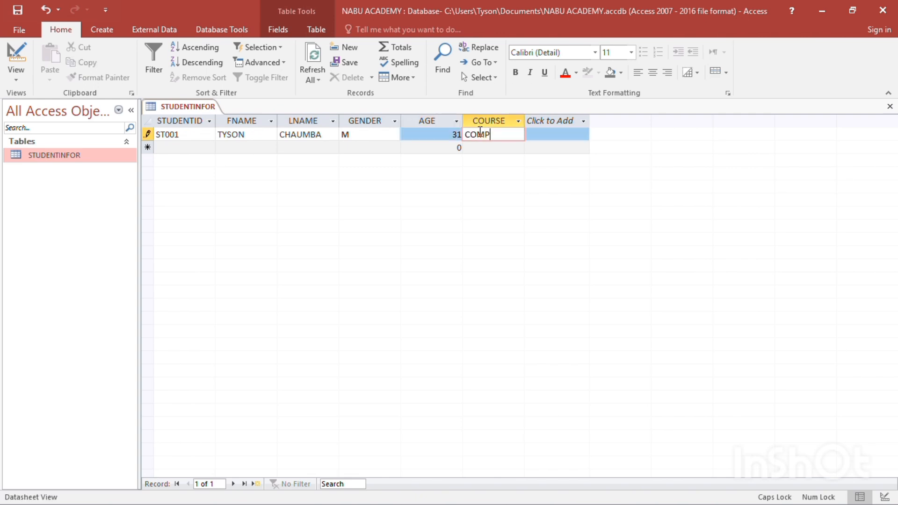
{"action": "type", "text": "UTER SCIE"}
Start a second record with the next student ID and the student's first and last names
{"action": "left_click", "coordinate": [195, 148]}
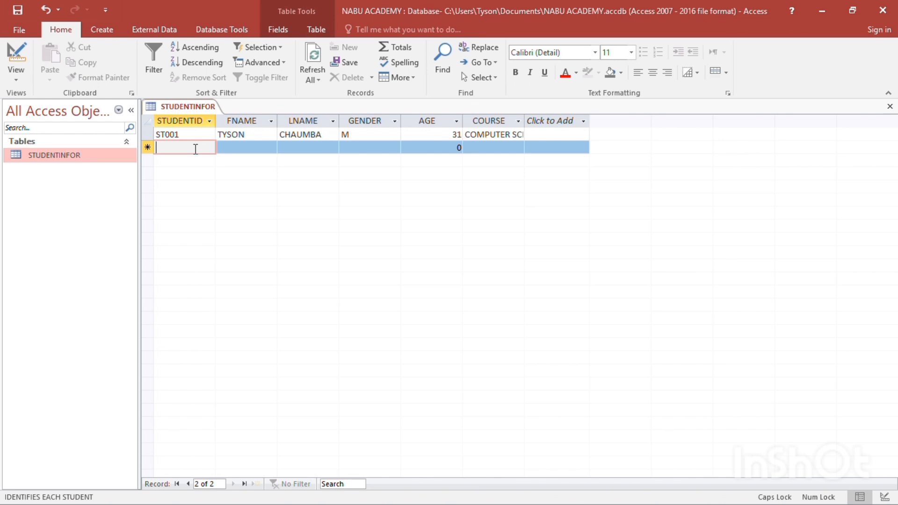
{"action": "type", "text": "ST002"}
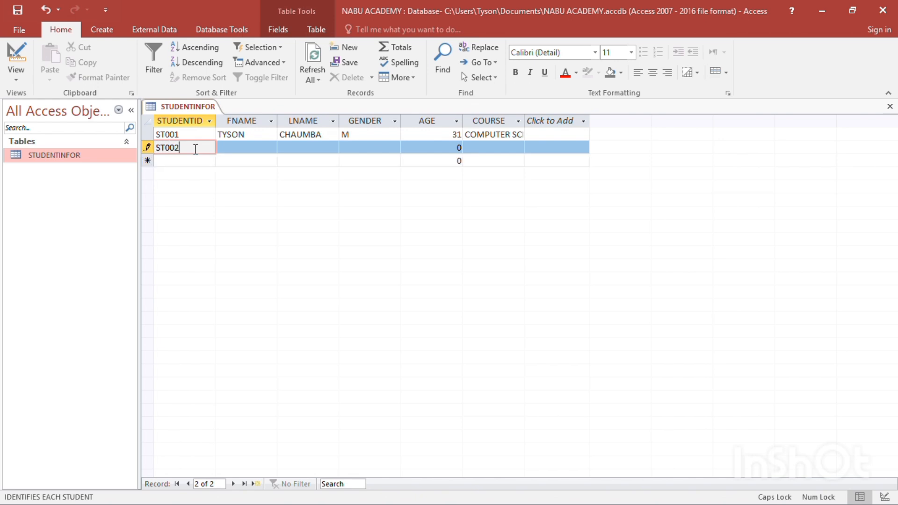
{"action": "left_click", "coordinate": [262, 148]}
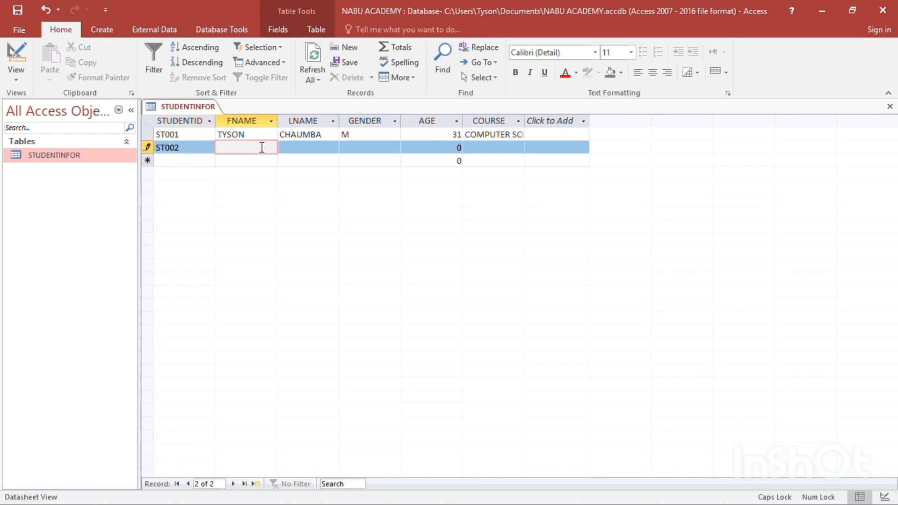
{"action": "type", "text": "MERCY"}
{"action": "left_click", "coordinate": [311, 146]}
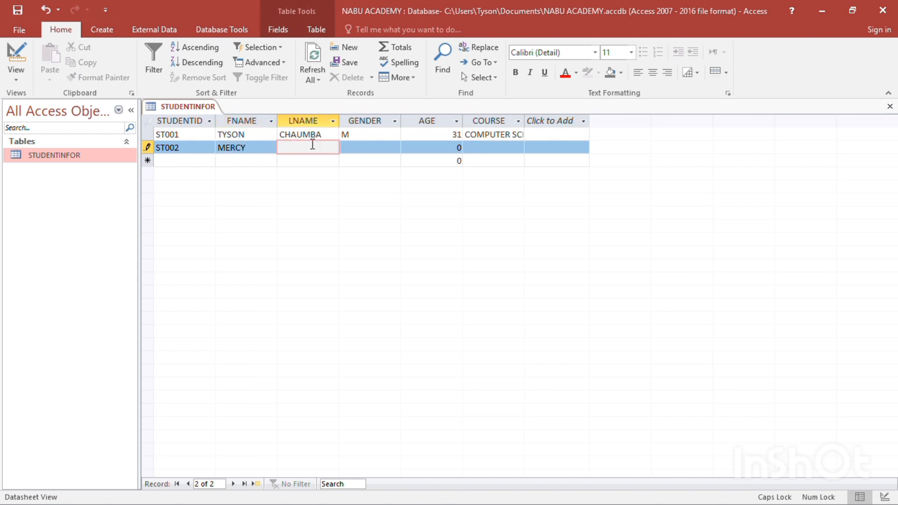
{"action": "type", "text": "BANDE"}
{"action": "key", "text": "BackSpace"}
{"action": "type", "text": "A"}
Complete the second record with gender F, age 20 and course ACCOUNTS
{"action": "left_click", "coordinate": [379, 151]}
{"action": "type", "text": "F"}
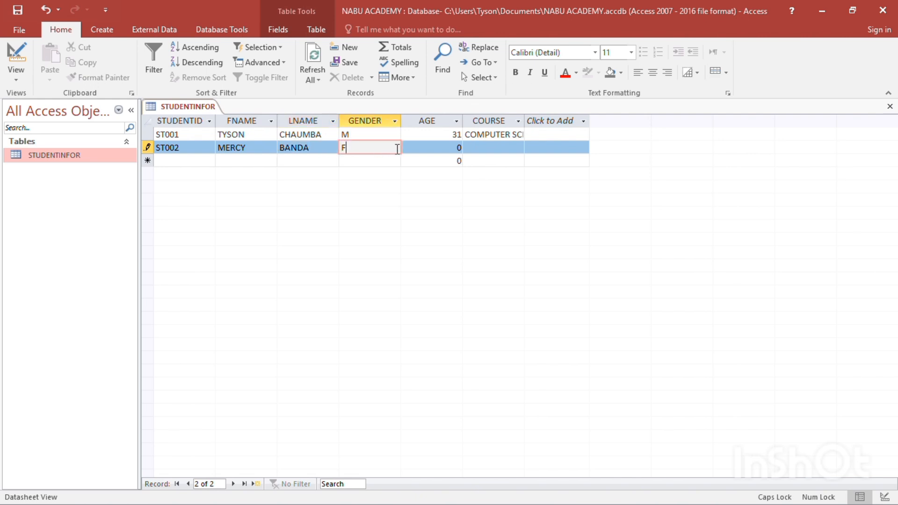
{"action": "left_click", "coordinate": [440, 149]}
{"action": "type", "text": "2"}
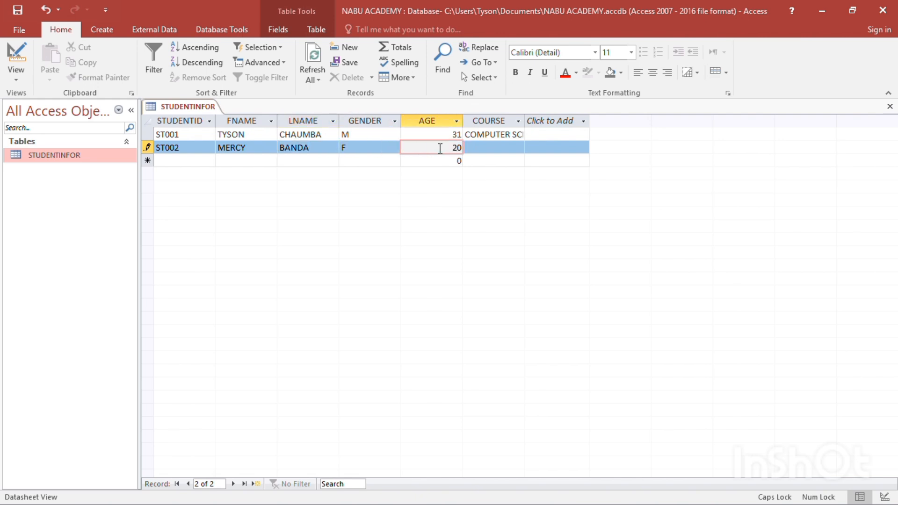
{"action": "left_click", "coordinate": [483, 146]}
{"action": "type", "text": "A"}
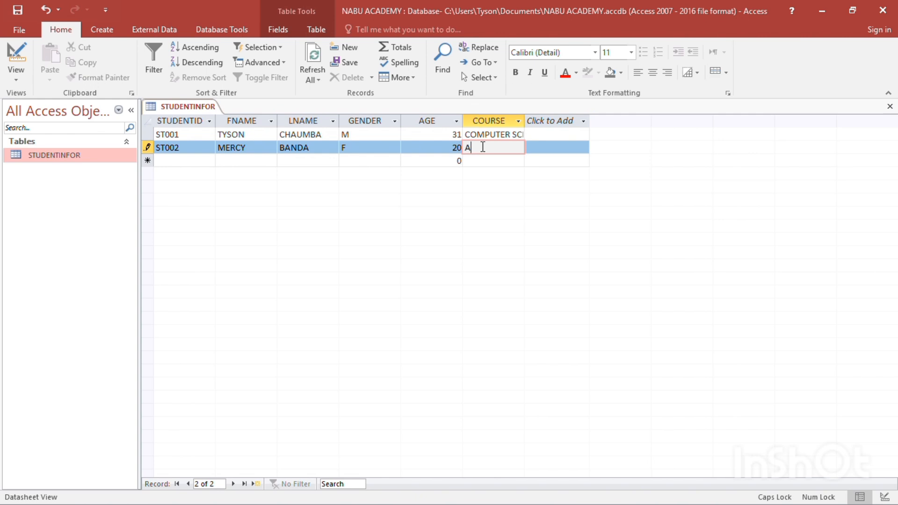
{"action": "type", "text": "CCOUNTS"}
Start a third record that reuses the second record's student ID, and enter the student's first and last names
{"action": "left_click", "coordinate": [186, 161]}
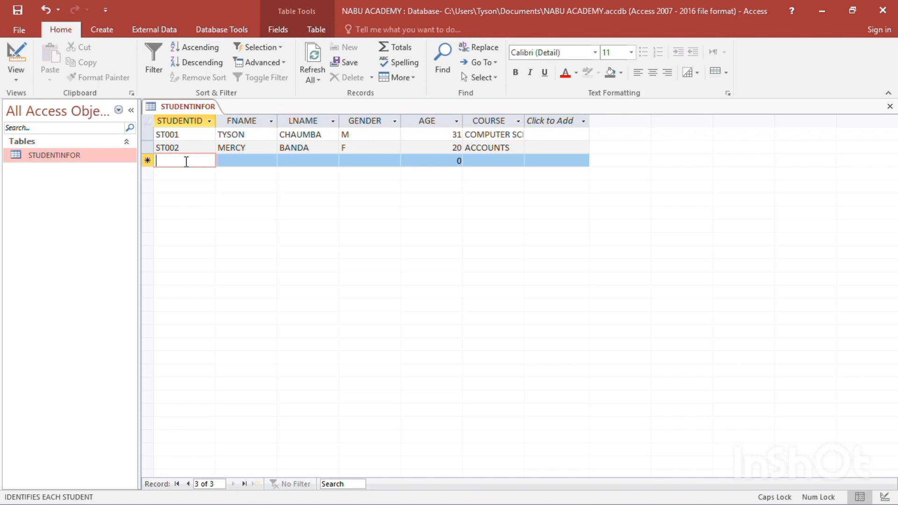
{"action": "type", "text": "ST"}
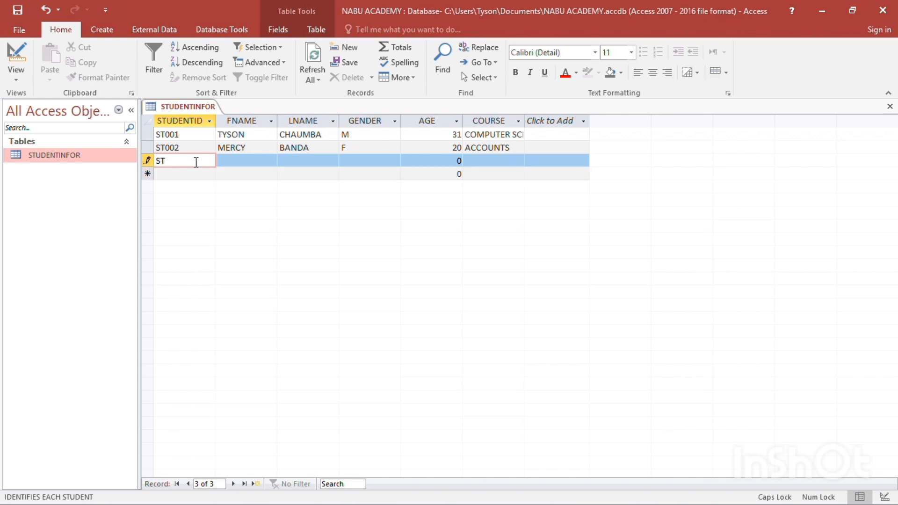
{"action": "type", "text": "002"}
{"action": "left_click", "coordinate": [249, 160]}
{"action": "type", "text": "PETER"}
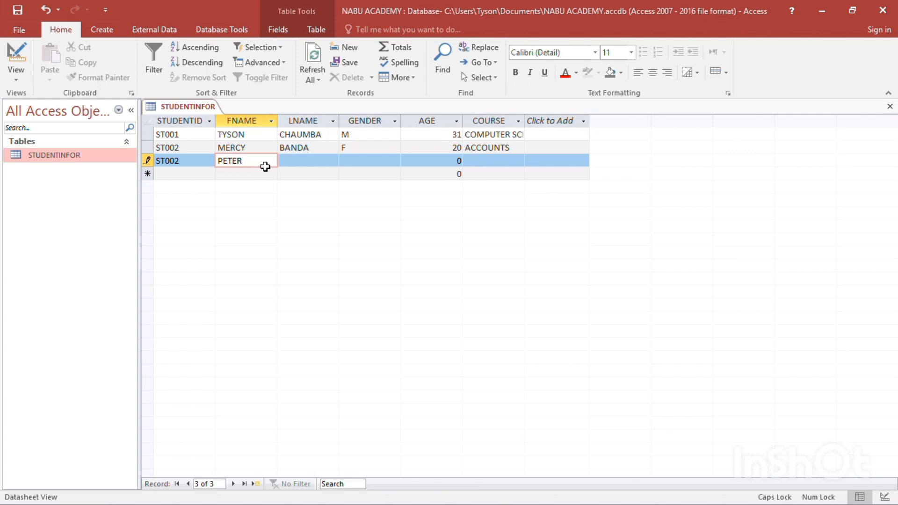
{"action": "left_click", "coordinate": [291, 162]}
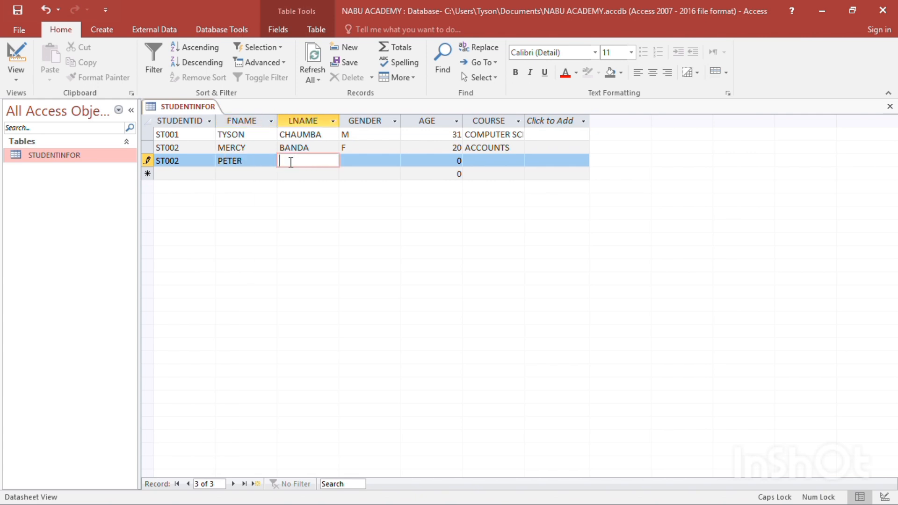
{"action": "type", "text": "PG"}
{"action": "type", "text": "HI"}
{"action": "key", "text": "BackSpace"}
{"action": "key", "text": "BackSpace"}
{"action": "key", "text": "BackSpace"}
{"action": "type", "text": "HIRI"}
Set the third record's gender to M and age to 50
{"action": "left_click", "coordinate": [392, 158]}
{"action": "type", "text": "M"}
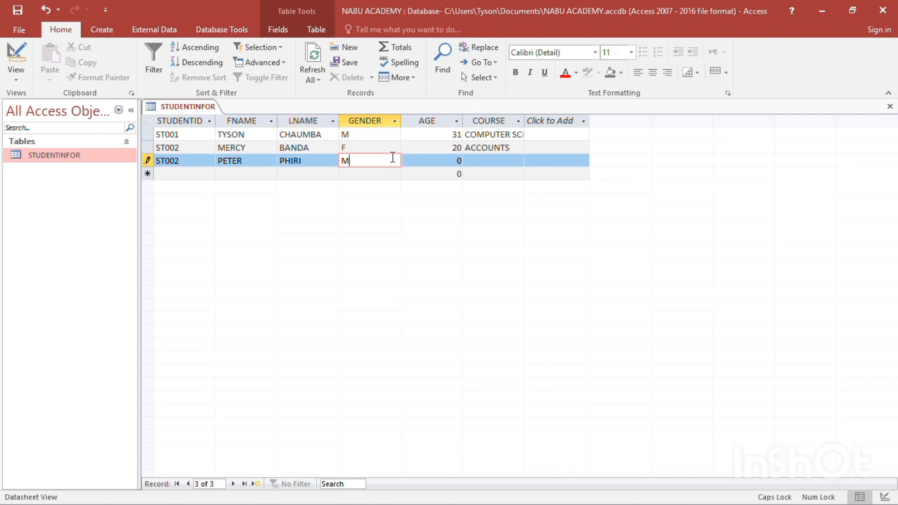
{"action": "left_click", "coordinate": [456, 160]}
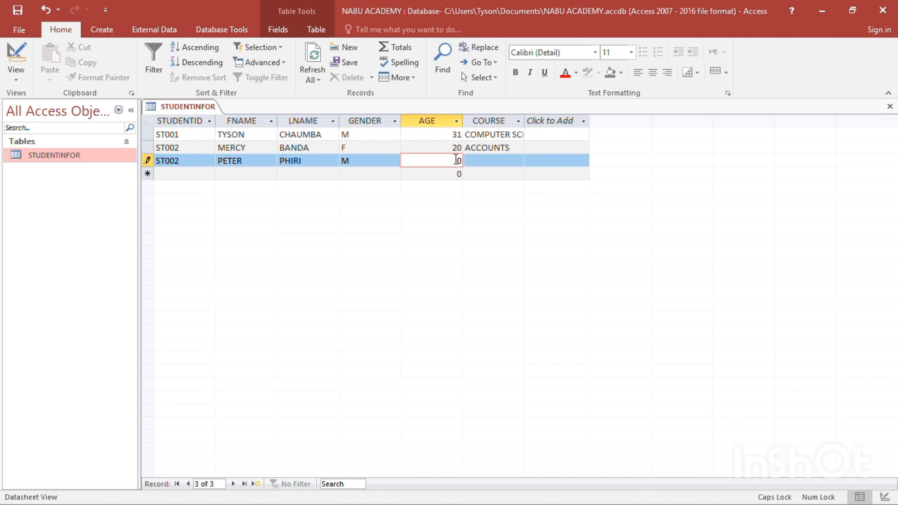
{"action": "type", "text": "5"}
Enter the course ACCOUT in the third record and try to commit the record with its duplicate student ID
{"action": "left_click", "coordinate": [476, 163]}
{"action": "type", "text": "ACCOUT"}
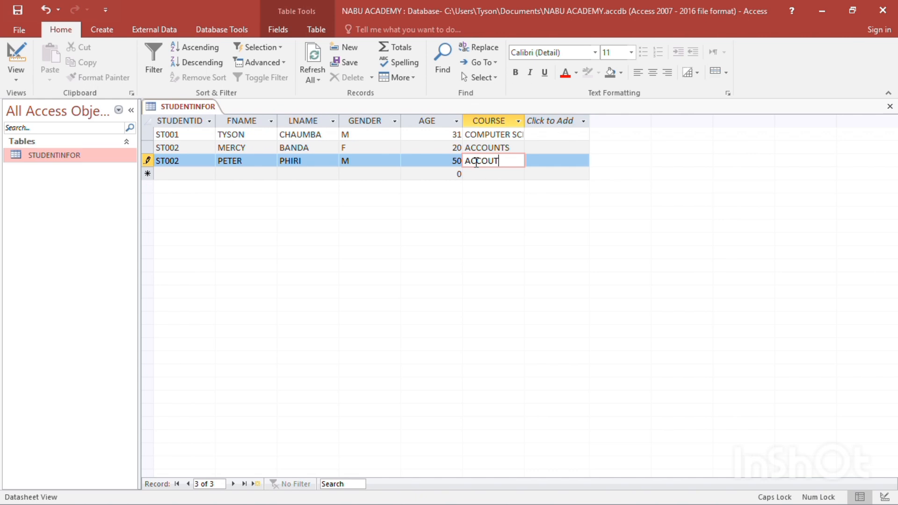
{"action": "left_click", "coordinate": [494, 174]}
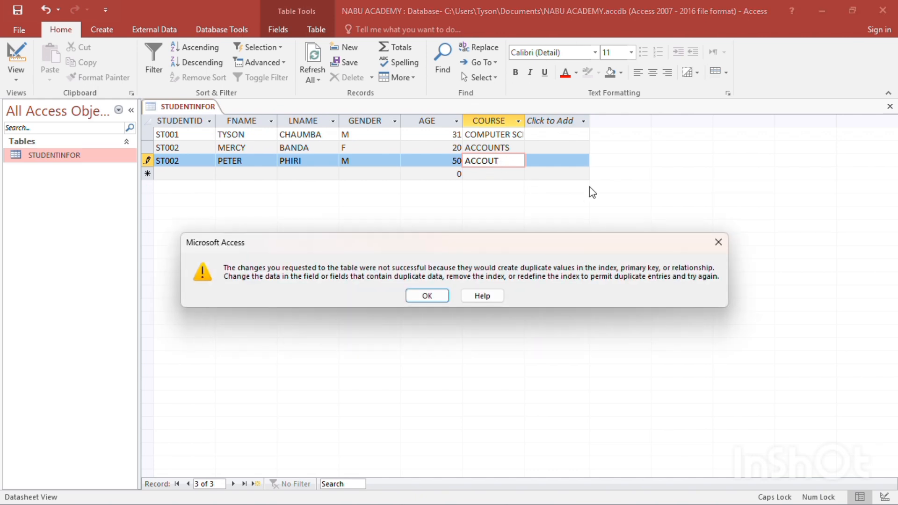
{"action": "left_click", "coordinate": [718, 239]}
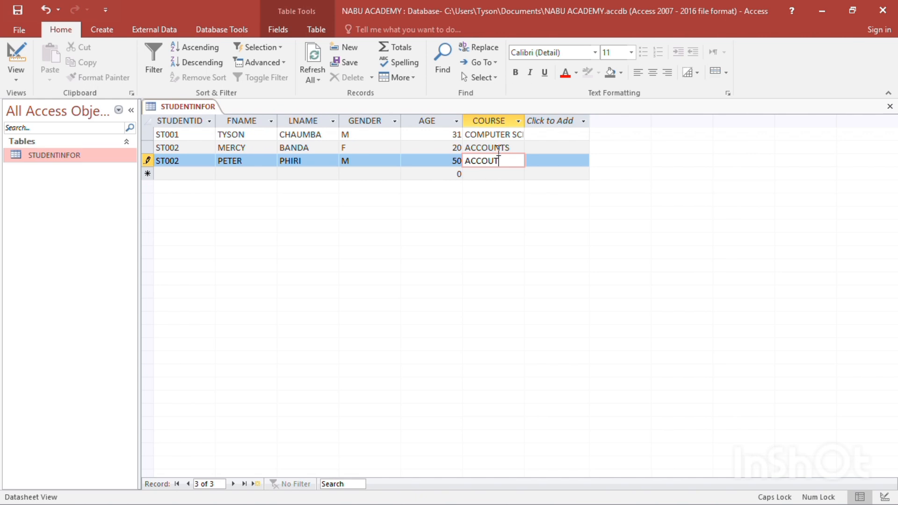
{"action": "left_click", "coordinate": [494, 140]}
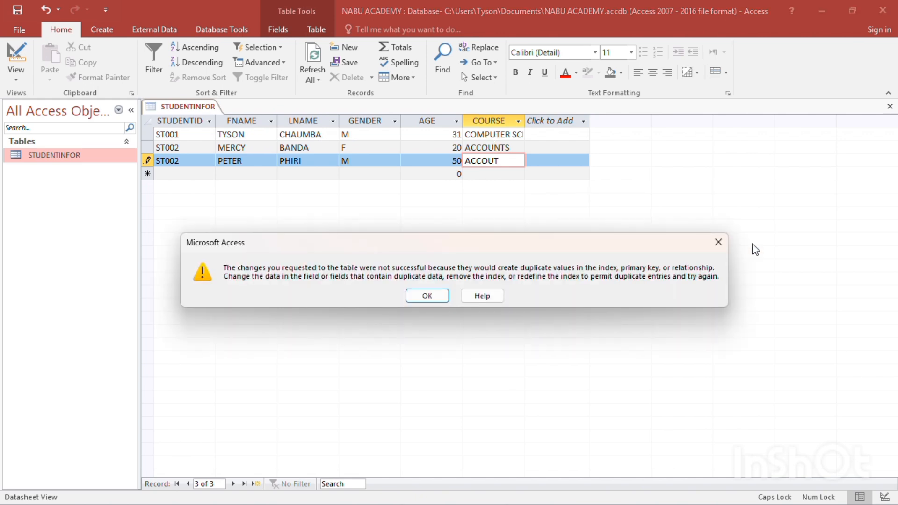
{"action": "left_click", "coordinate": [723, 248]}
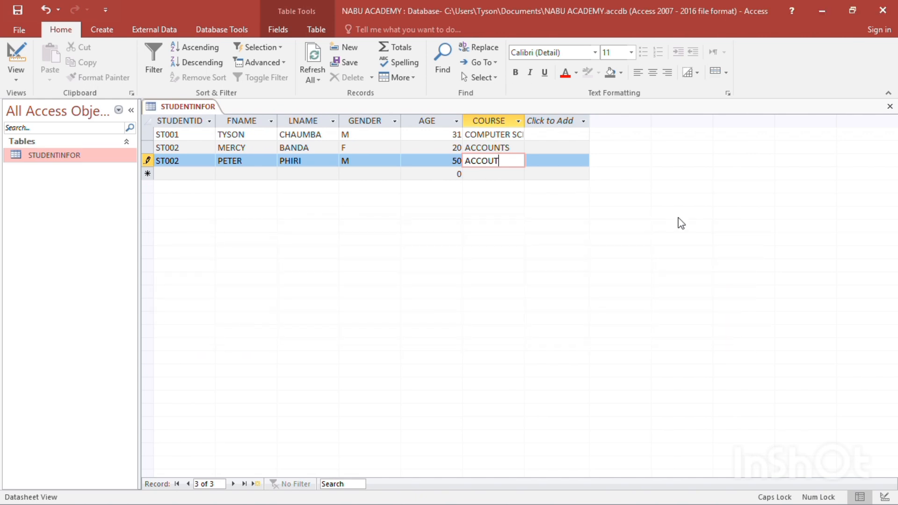
Clear the third record's course and try again to leave the record with its duplicate student ID
{"action": "key", "text": "BackSpace"}
{"action": "key", "text": "BackSpace"}
{"action": "key", "text": "BackSpace"}
{"action": "key", "text": "BackSpace"}
{"action": "key", "text": "BackSpace"}
{"action": "key", "text": "BackSpace"}
{"action": "left_click", "coordinate": [501, 152]}
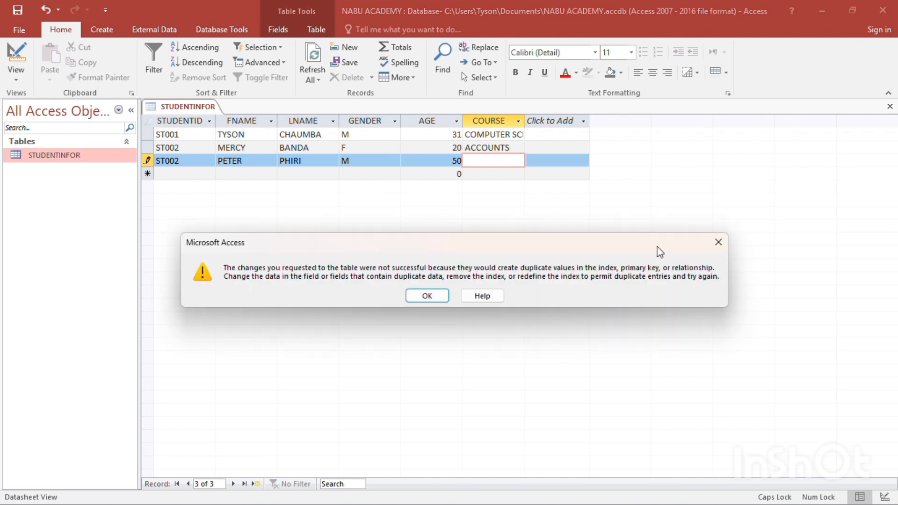
{"action": "left_click", "coordinate": [717, 242]}
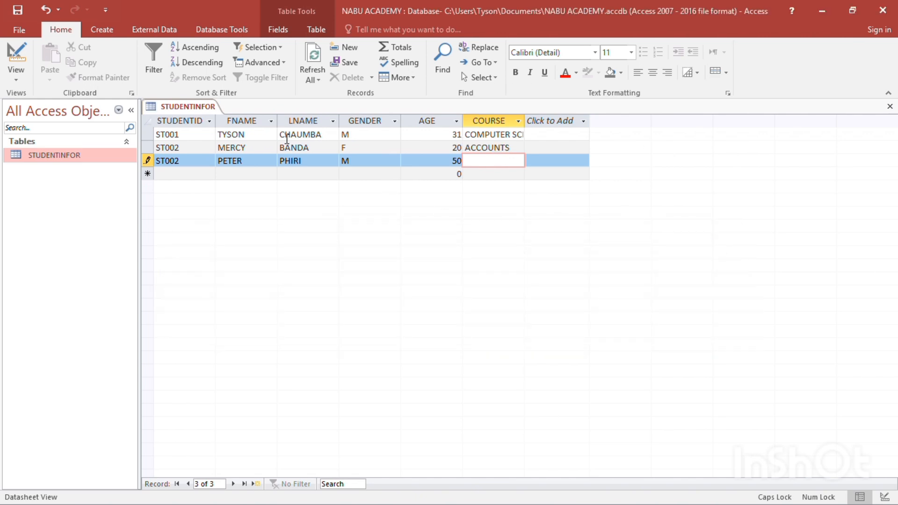
Replace the third record's duplicate STUDENTID with the next ID in the sequence
{"action": "left_click", "coordinate": [188, 161]}
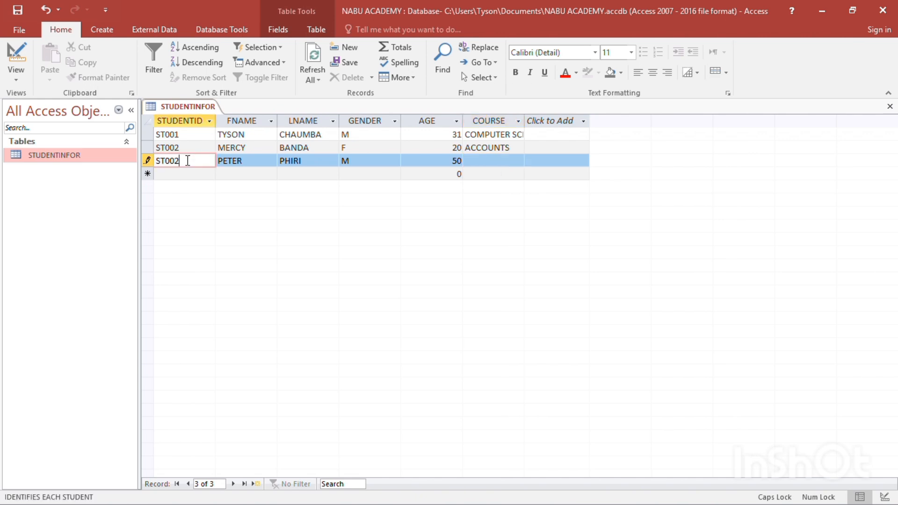
{"action": "key", "text": "BackSpace"}
{"action": "type", "text": "2"}
{"action": "key", "text": "BackSpace"}
{"action": "type", "text": "3"}
Enter the course ACOOUNT in the third record
{"action": "left_click", "coordinate": [484, 165]}
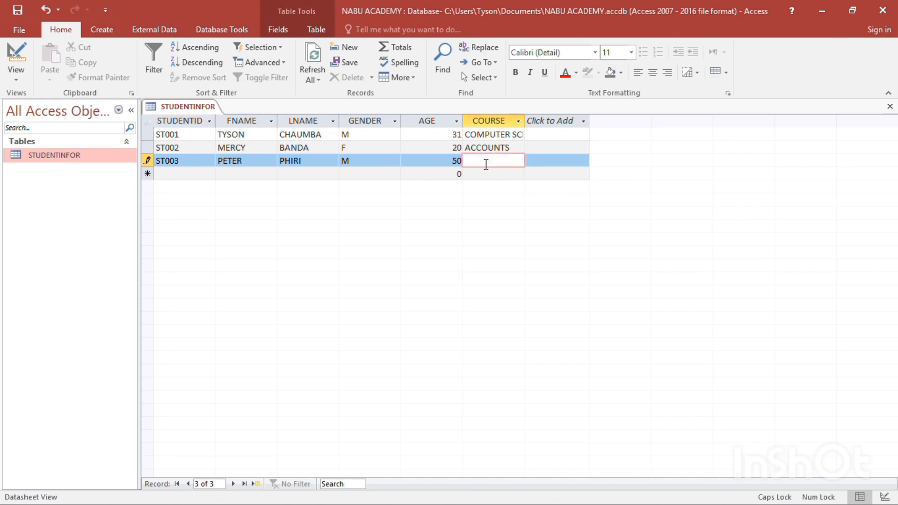
{"action": "type", "text": "AA"}
{"action": "key", "text": "BackSpace"}
{"action": "type", "text": "C"}
{"action": "type", "text": "COUT"}
{"action": "key", "text": "BackSpace"}
{"action": "type", "text": "NT"}
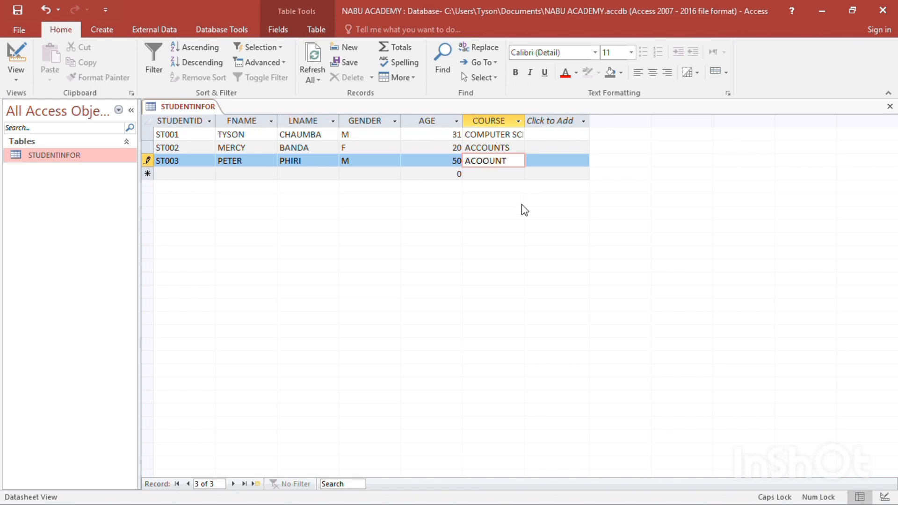